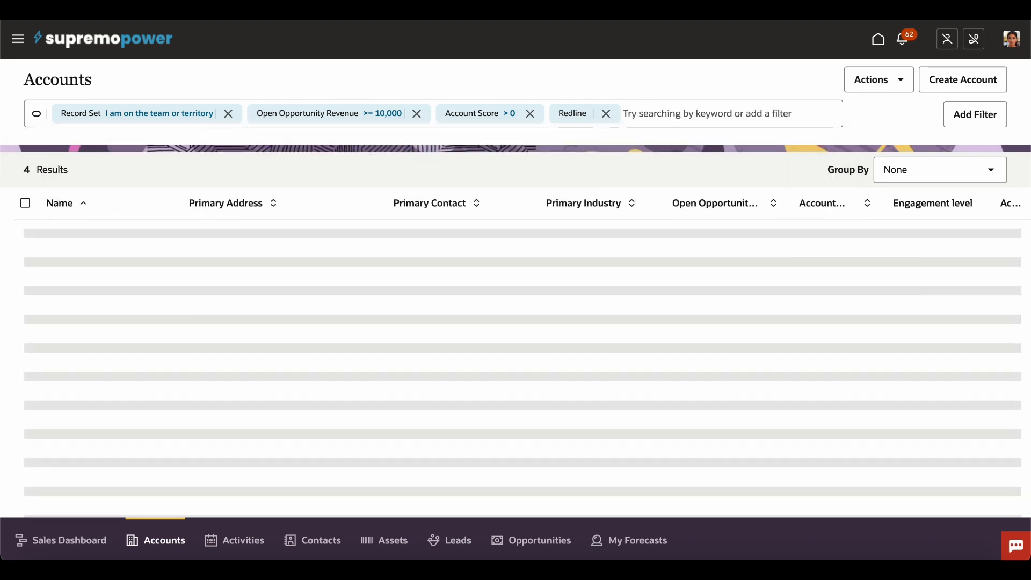
Step: Open the Redline Hosting account and review its overview from the customer summary through to subscriptions and invoices
left_click(105, 304)
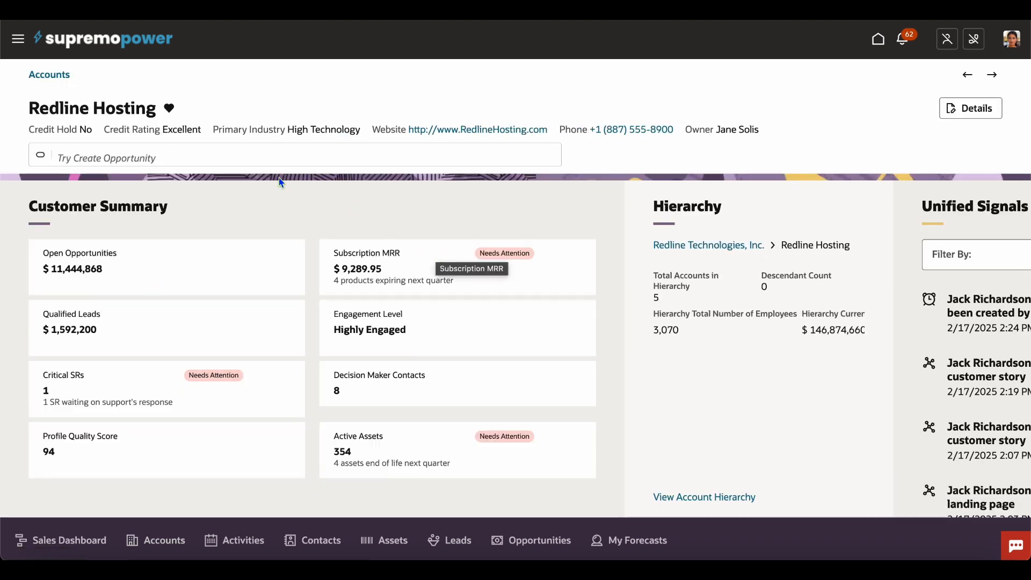
scroll(677, 292, "right", 5)
scroll(680, 295, "right", 10)
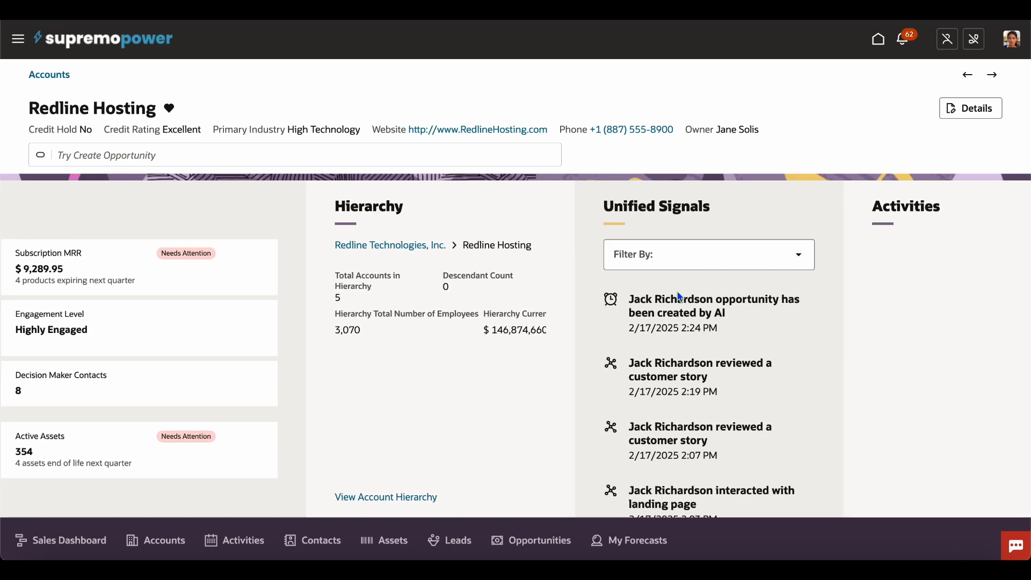
scroll(664, 421, "right", 13)
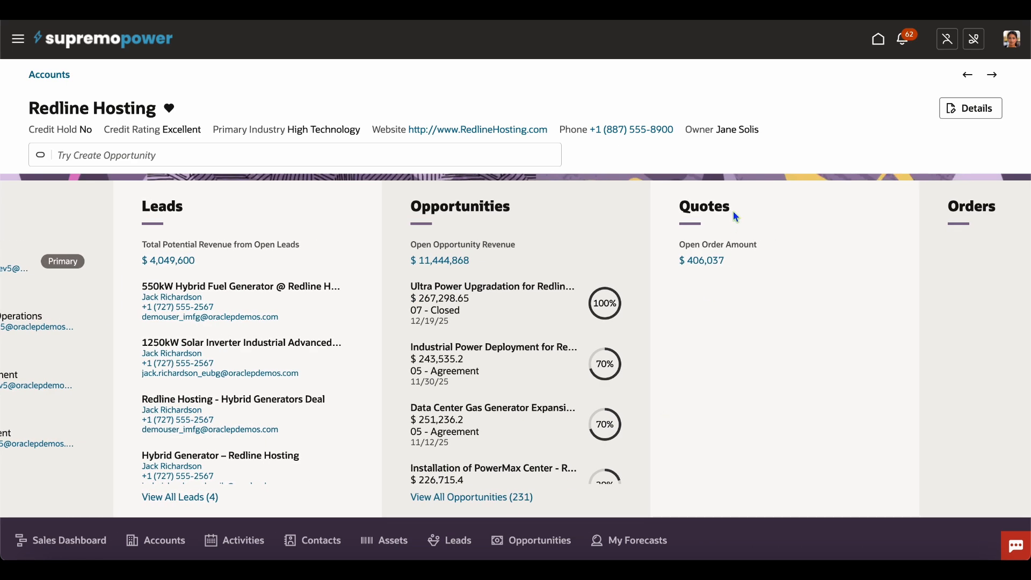
scroll(751, 357, "right", 11)
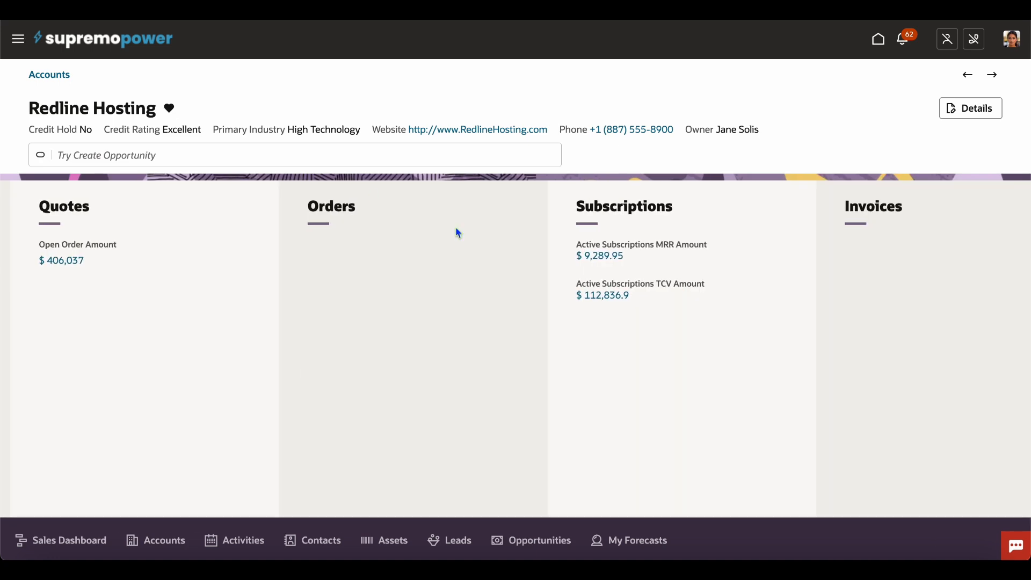
Step: Create an opportunity named "E2E Test - SB" for the Redline Hosting account
left_click(302, 157)
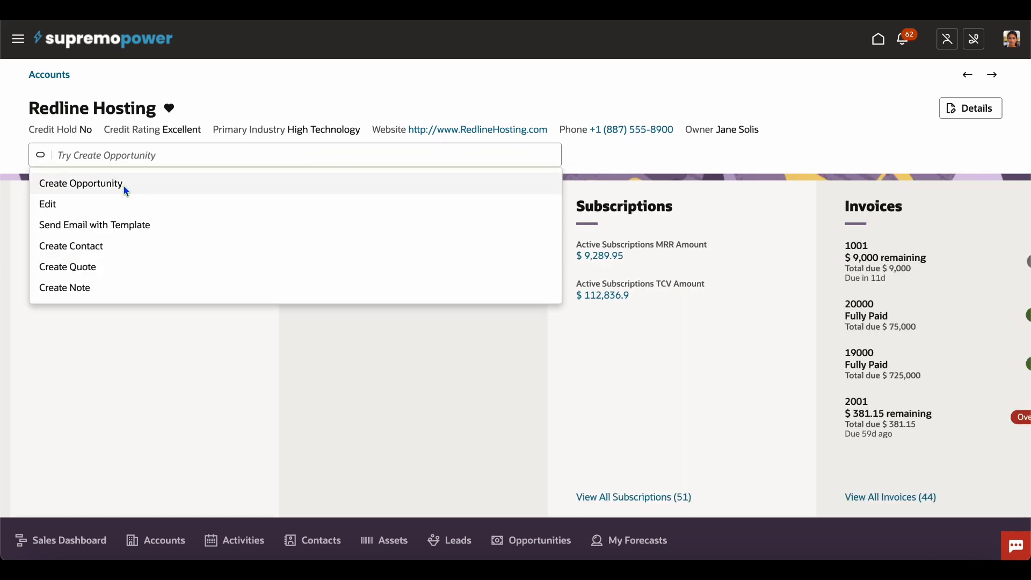
left_click(124, 185)
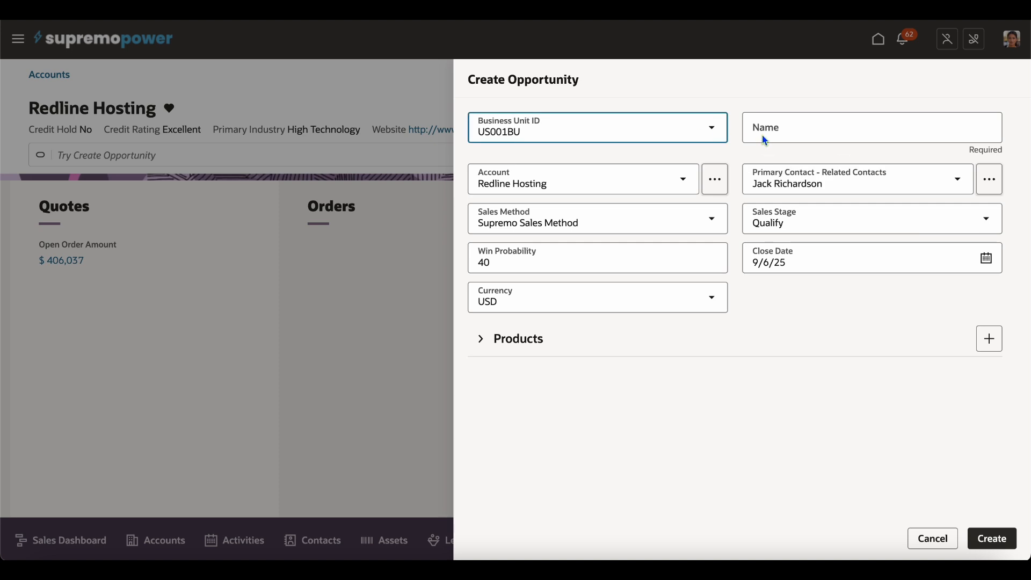
left_click(766, 141)
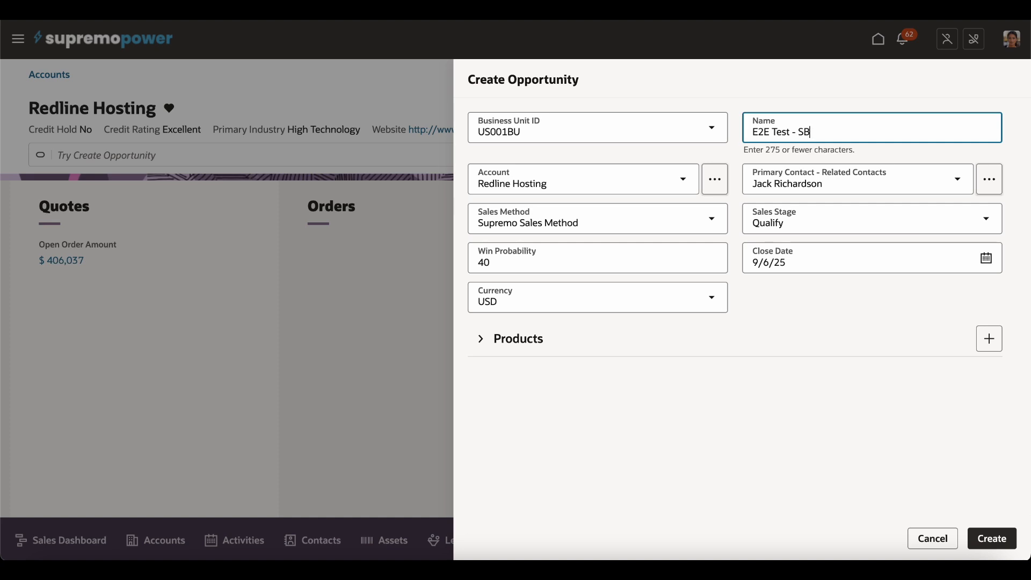
left_click(1008, 548)
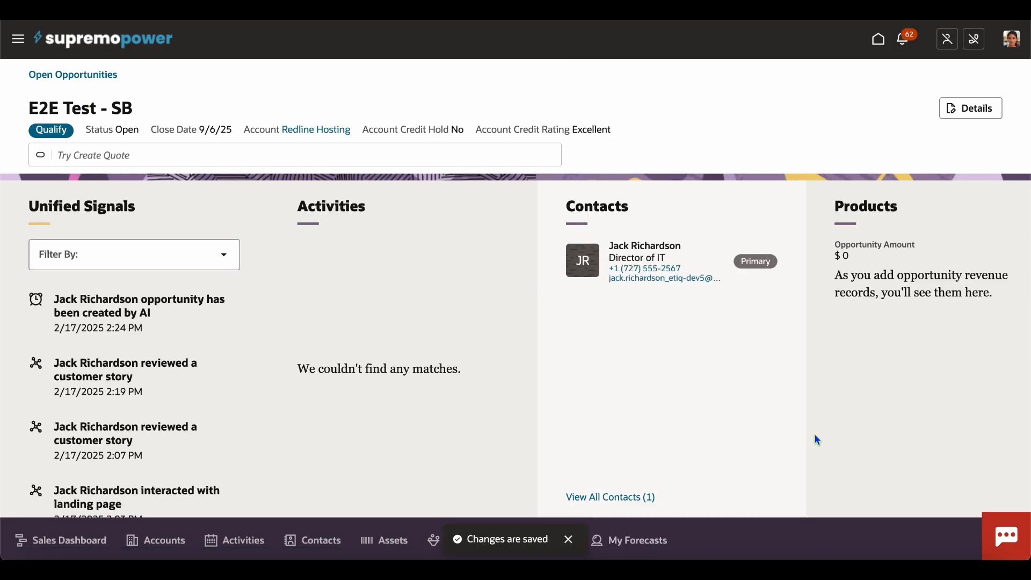
Step: Review the new opportunity's quotes and team sections and create a quote from the opportunity
scroll(815, 436, "right", 5)
scroll(815, 436, "right", 4)
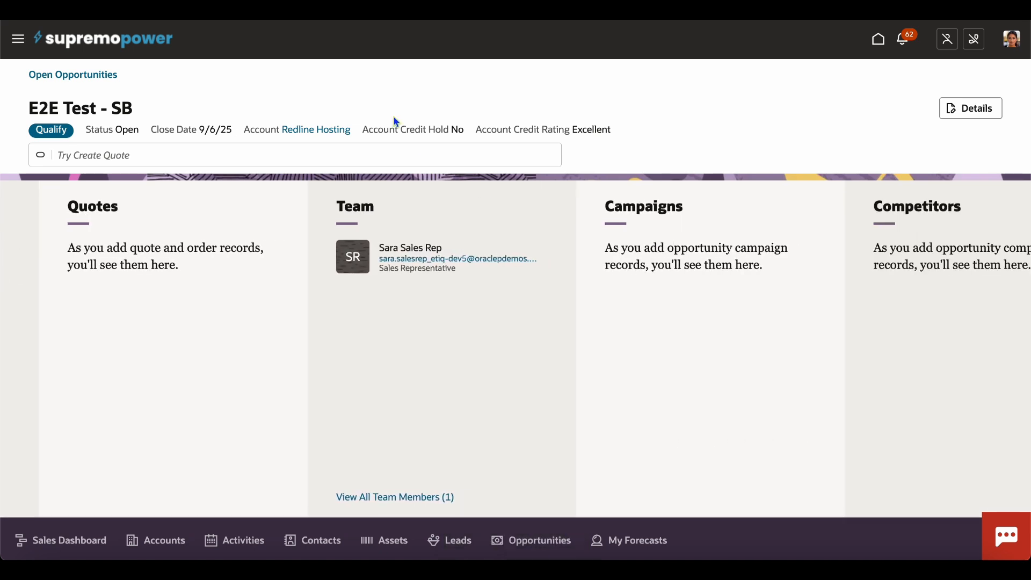
left_click(262, 161)
left_click(134, 180)
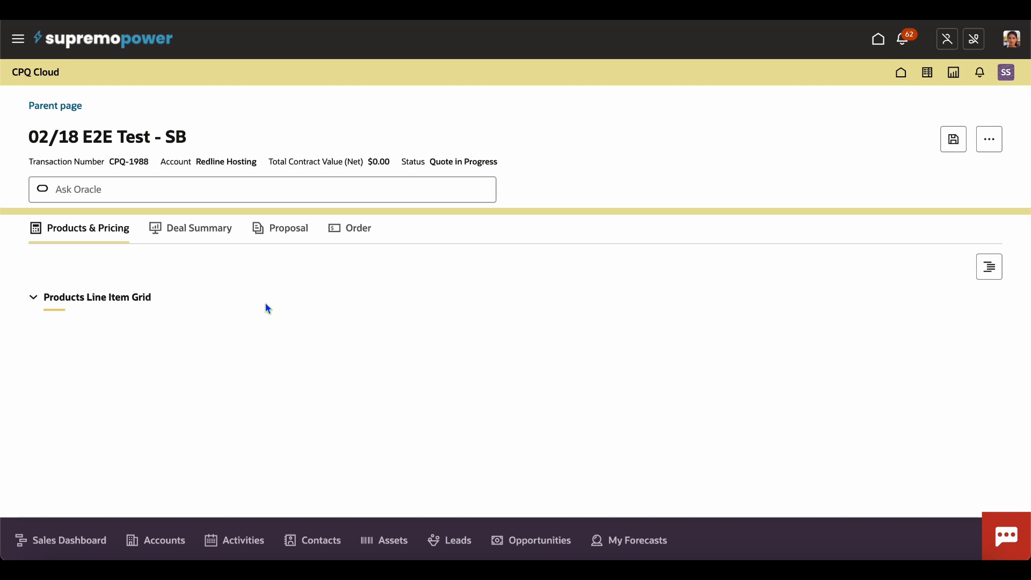
Step: Save the new quote and retrieve the account details into it
left_click(955, 150)
left_click(1001, 153)
left_click(969, 265)
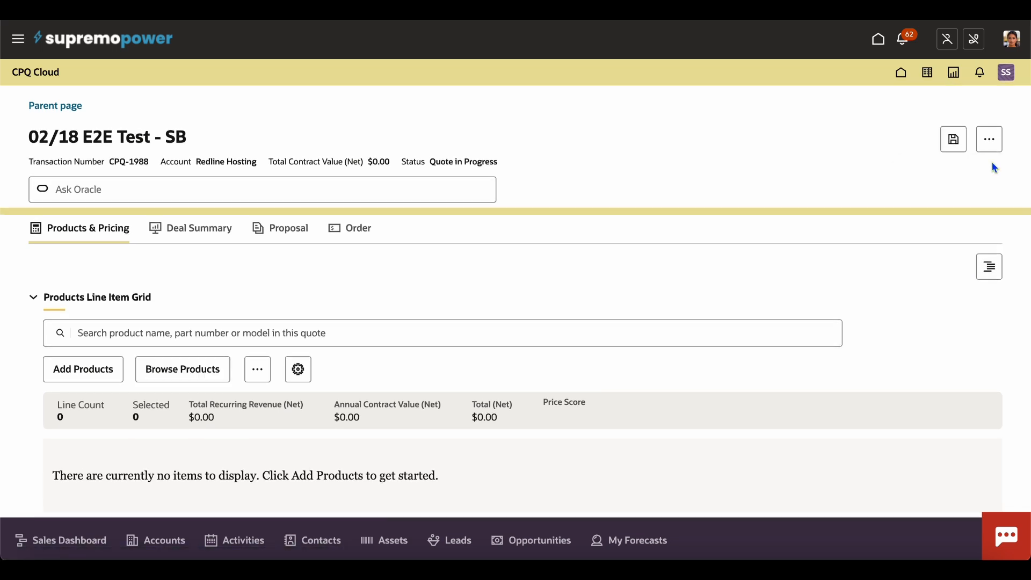
left_click(993, 139)
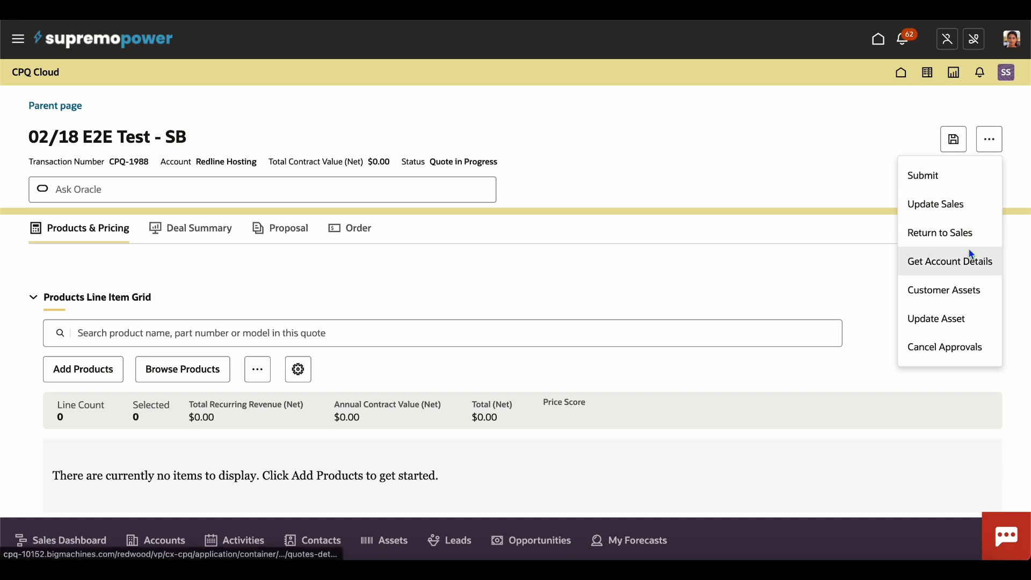
left_click(961, 274)
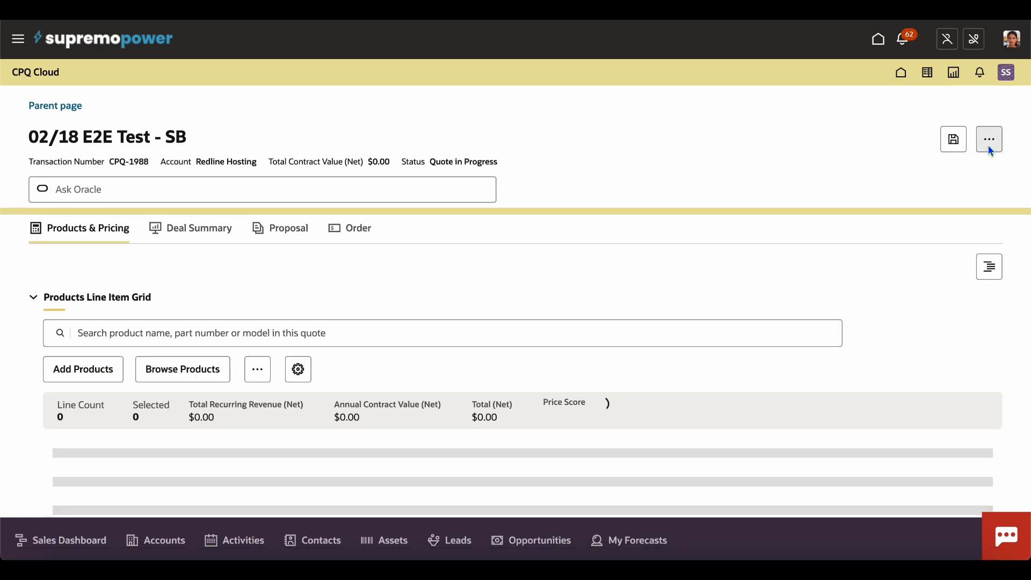
Step: Search the products for "Oracle TV", add the Oracle TV Bundle to the quote and check its component lines
left_click(89, 371)
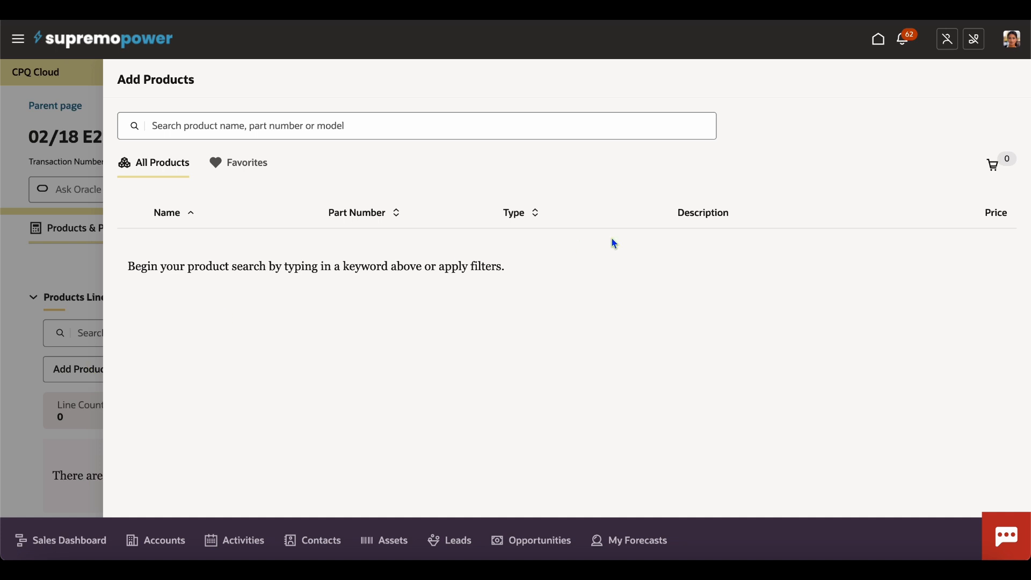
left_click(304, 128)
type("Oracle TV")
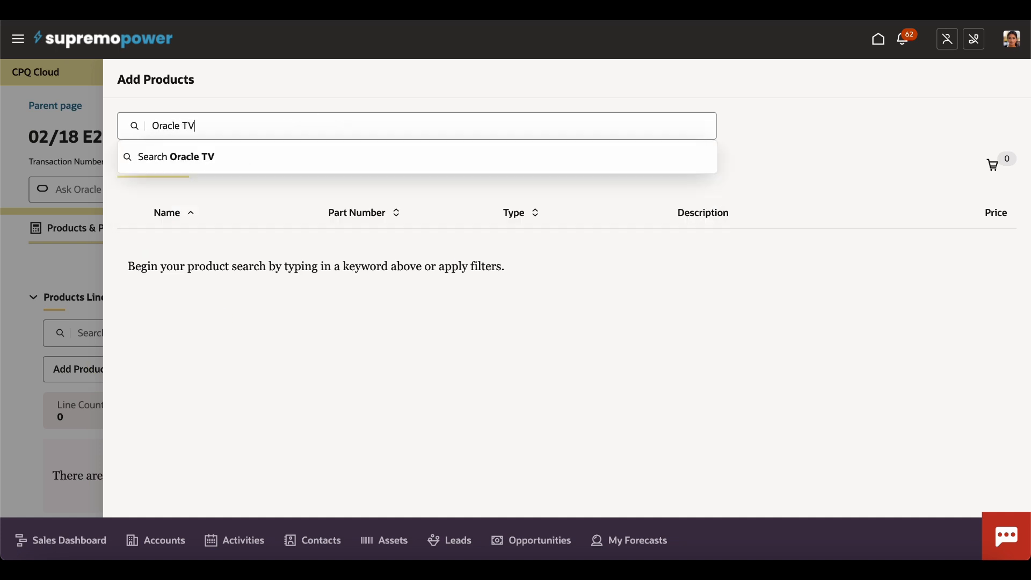
left_click(193, 166)
left_click(131, 271)
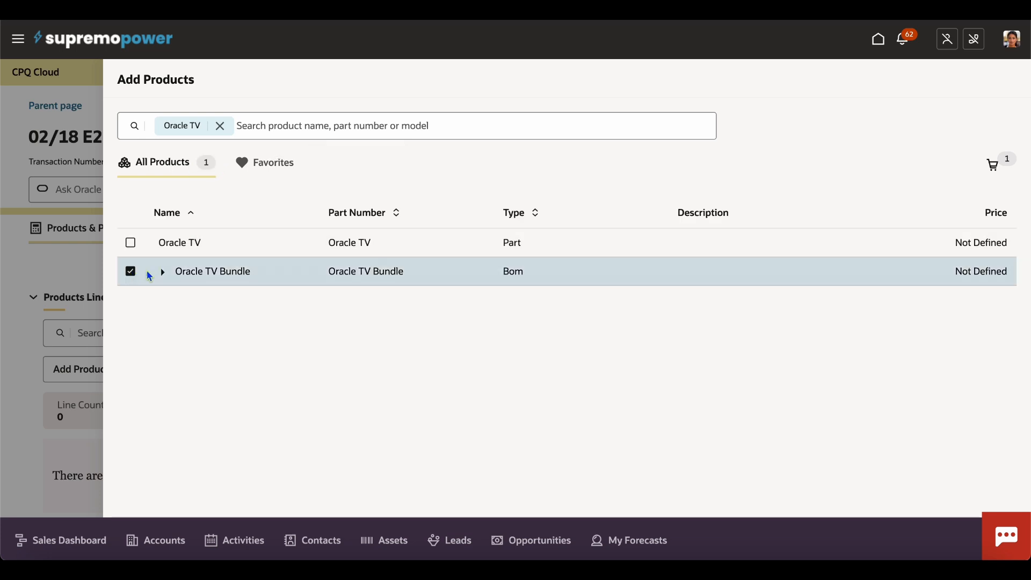
left_click(164, 273)
scroll(439, 347, "down", 3)
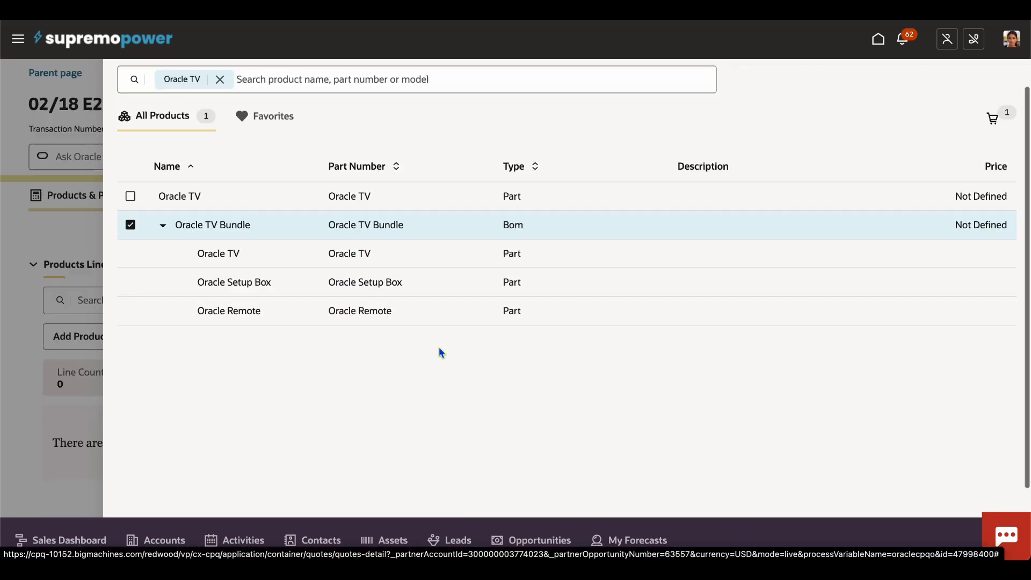
left_click(996, 494)
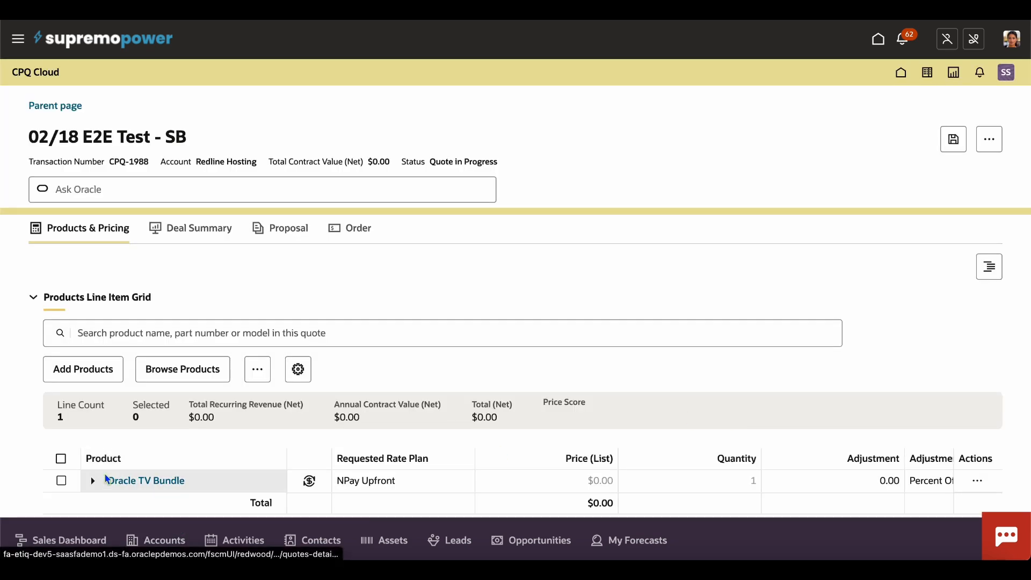
scroll(376, 410, "down", 3)
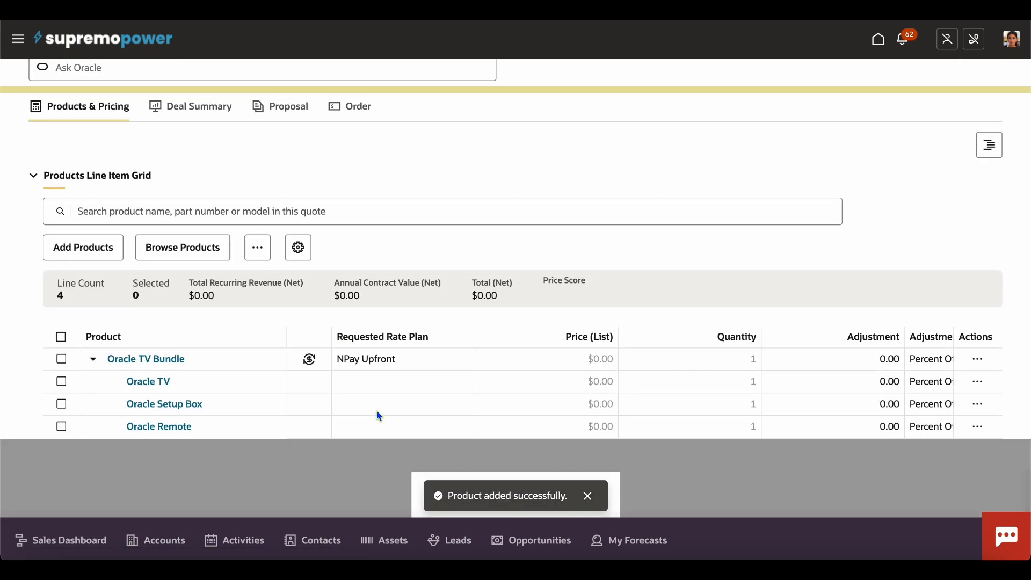
Step: Save the quote with the added bundle and submit it for approval
scroll(378, 417, "up", 3)
left_click(951, 137)
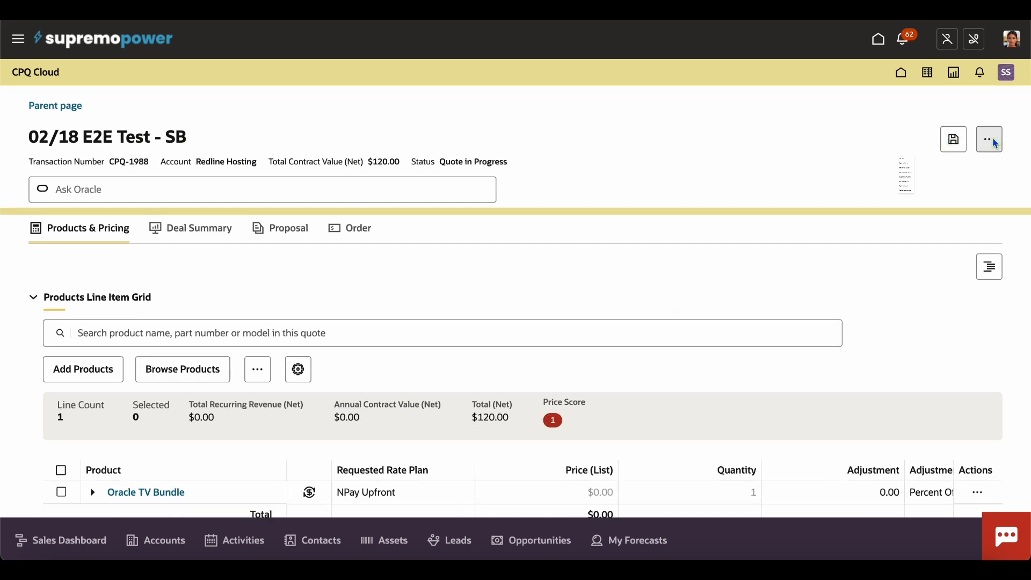
left_click(994, 140)
left_click(949, 183)
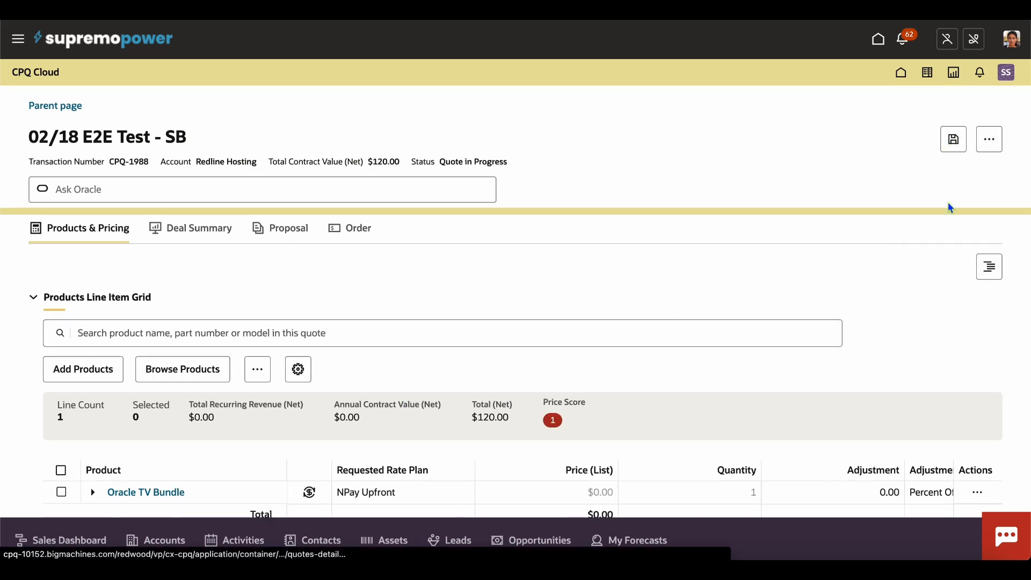
left_click(995, 153)
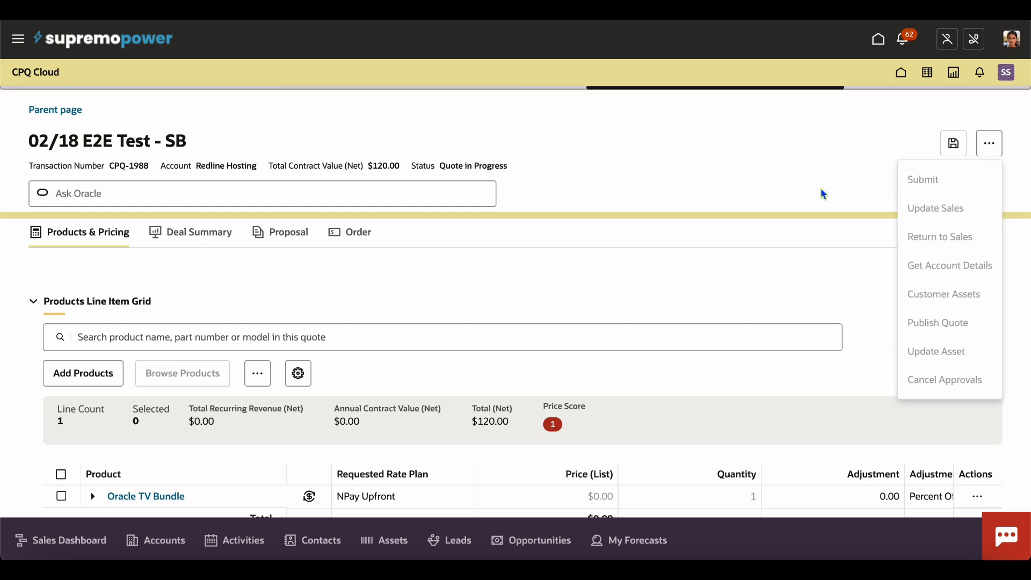
left_click(990, 144)
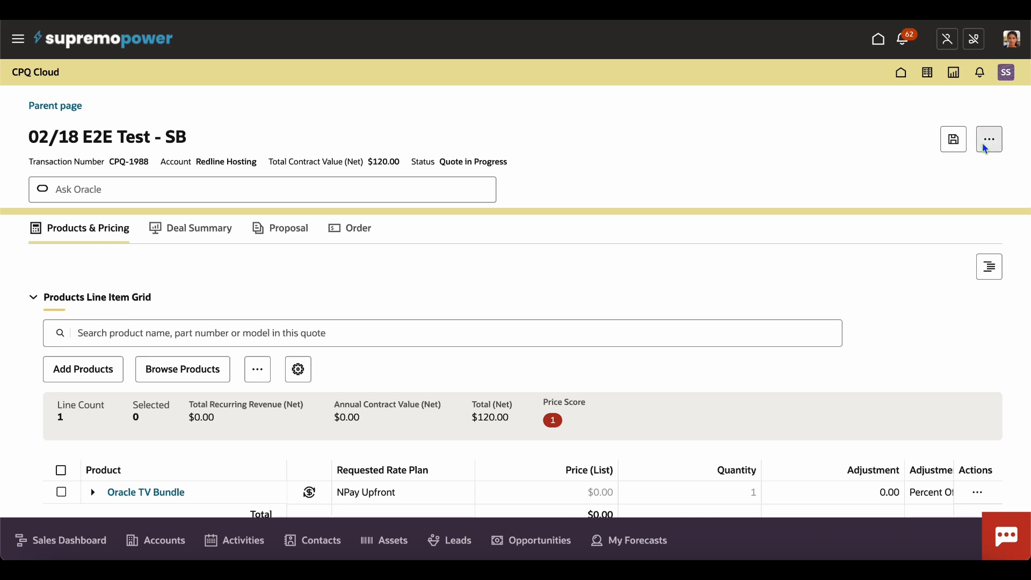
left_click(952, 174)
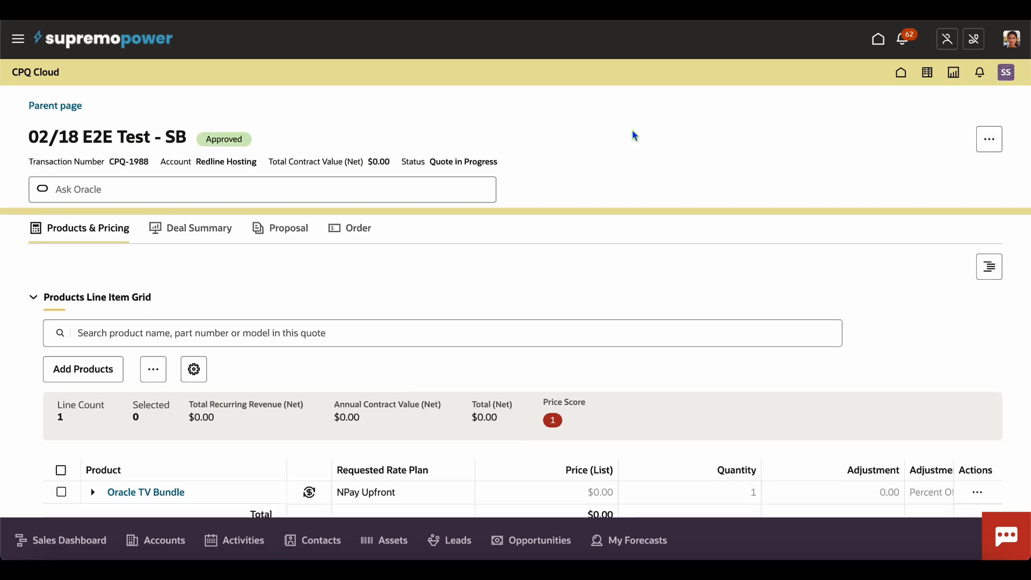
Step: Create an order from the approved quote and check the order number in its order details
left_click(987, 144)
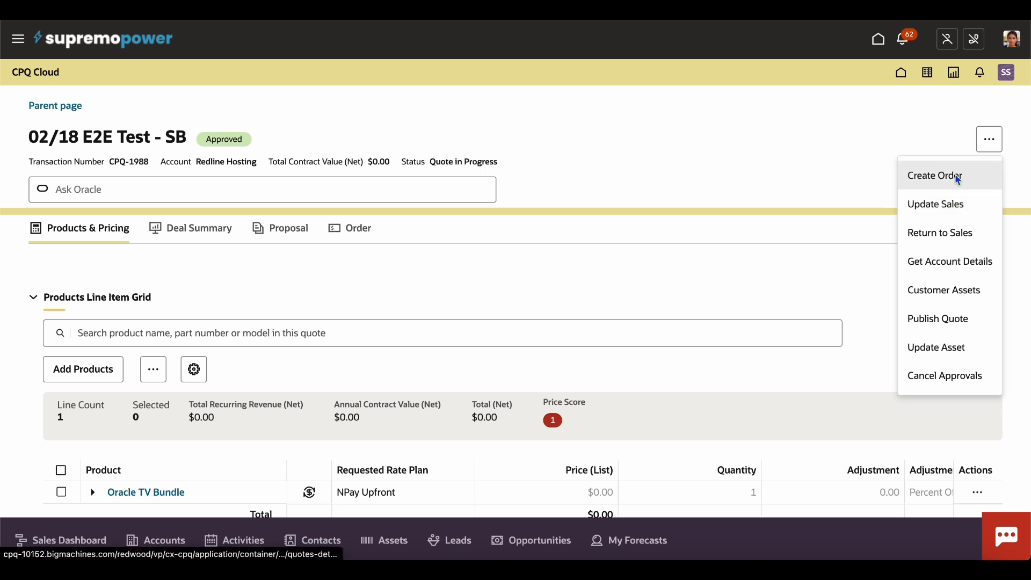
left_click(958, 177)
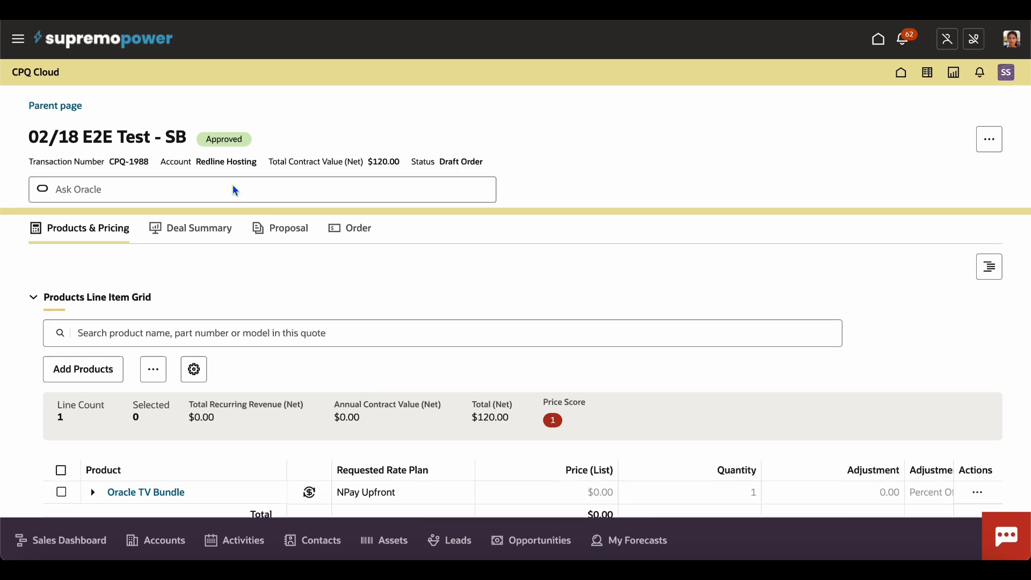
left_click(352, 228)
left_click(86, 427)
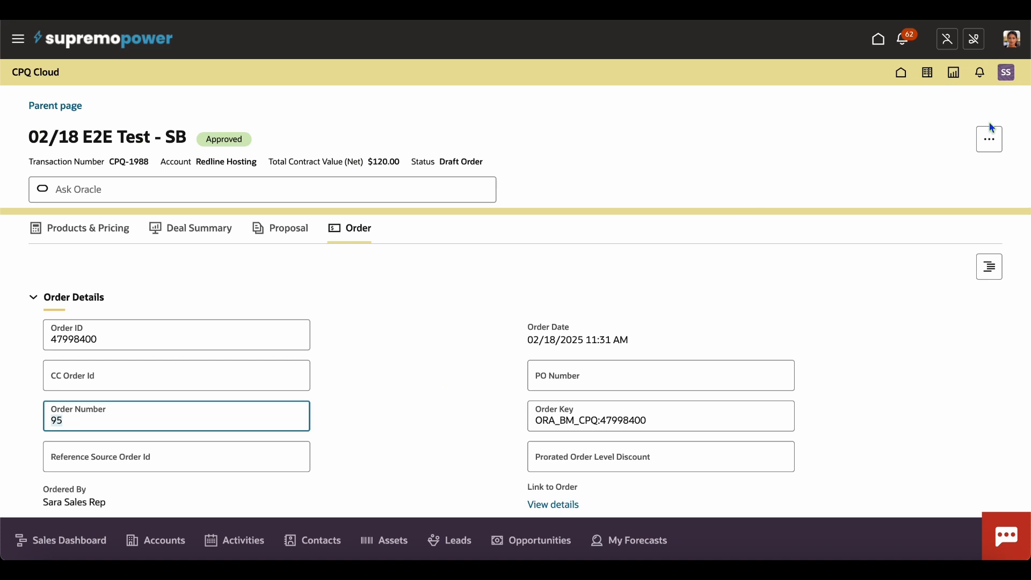
Step: Return from the quote to the sales opportunity and open its Redline Hosting account
left_click(998, 144)
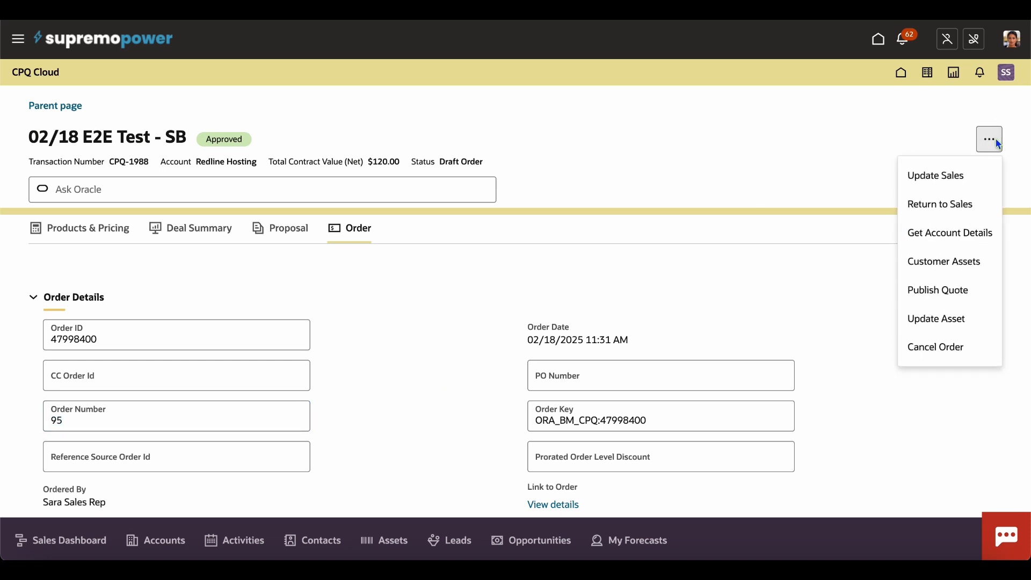
left_click(961, 202)
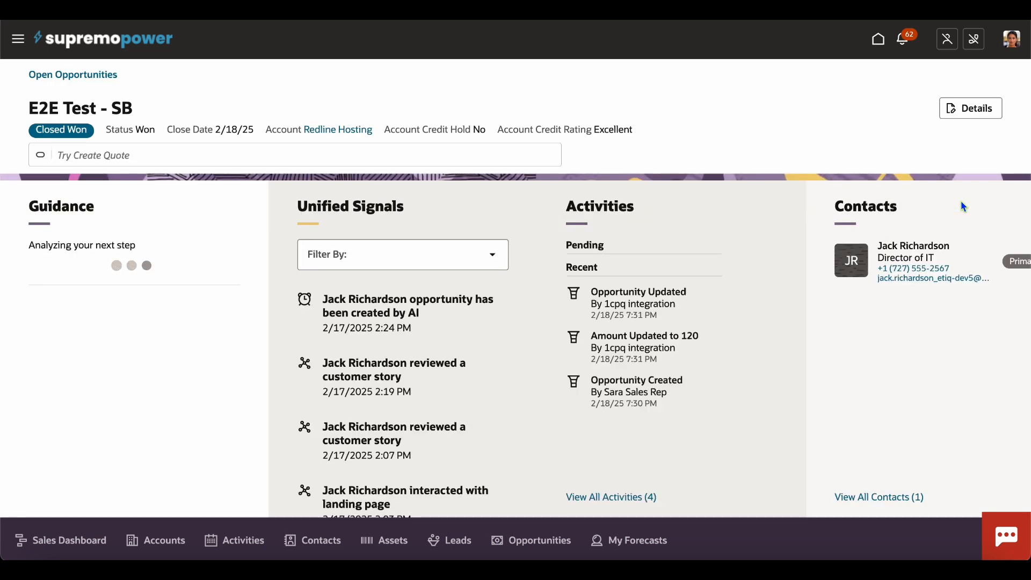
left_click(341, 130)
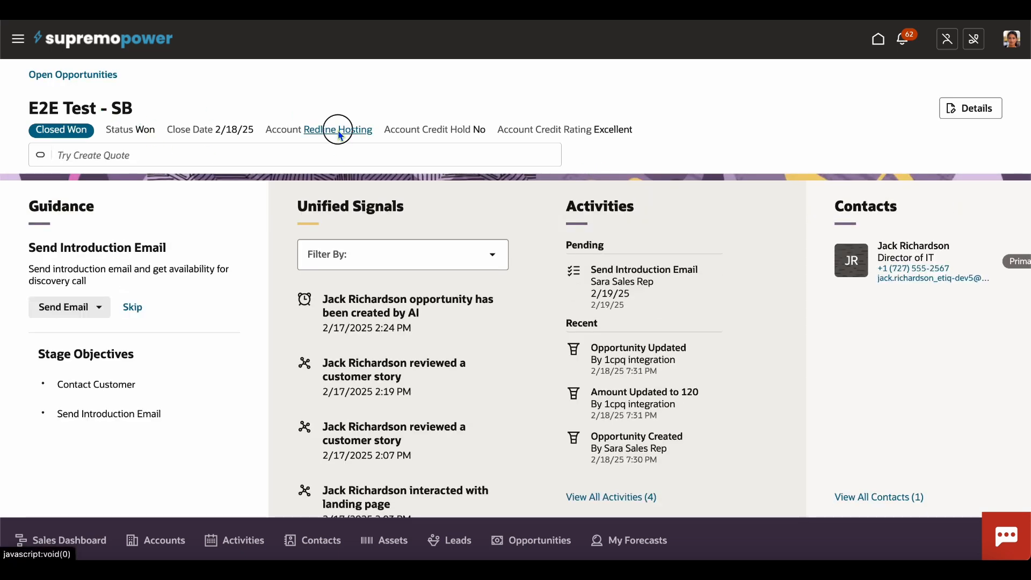
Step: Find the newest order among the Redline Hosting account's orders and open it to examine its order lines
scroll(423, 316, "right", 10)
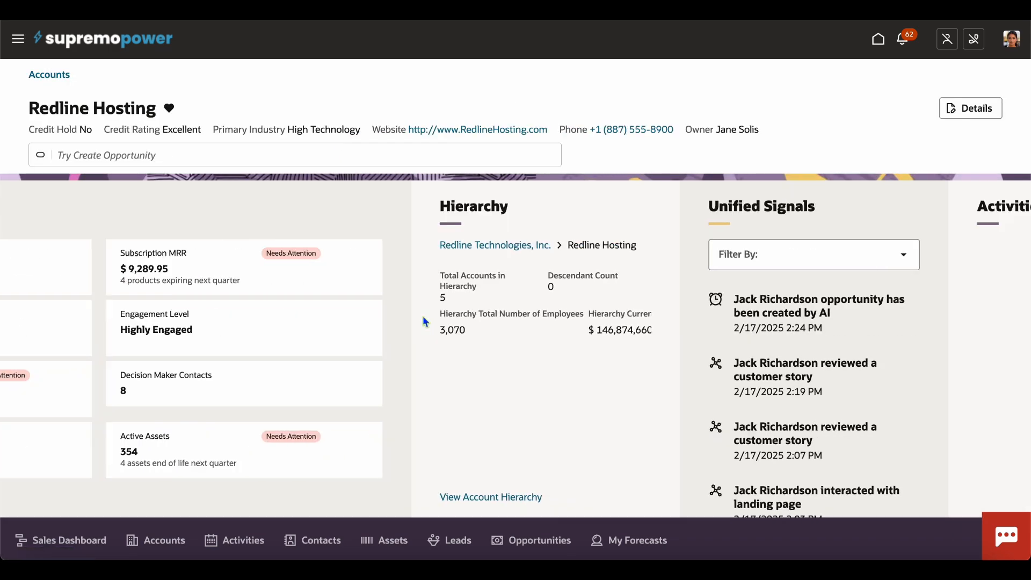
scroll(423, 315, "right", 10)
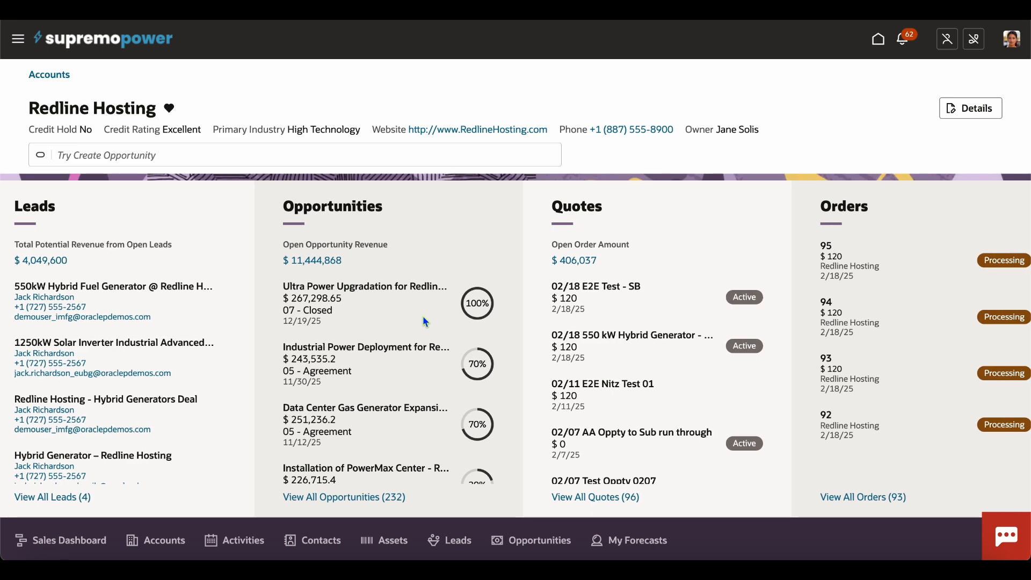
scroll(611, 290, "right", 5)
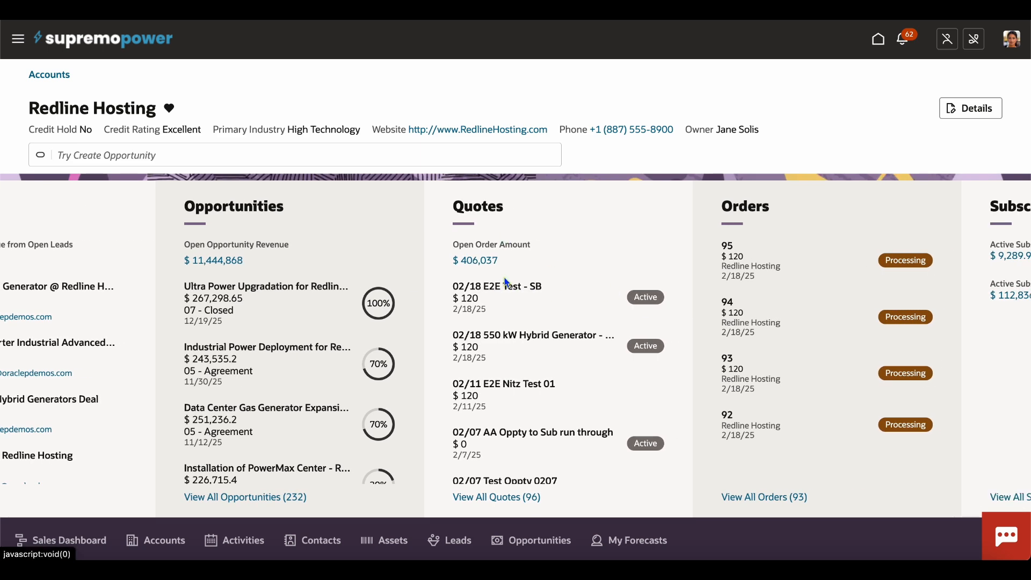
scroll(612, 279, "right", 5)
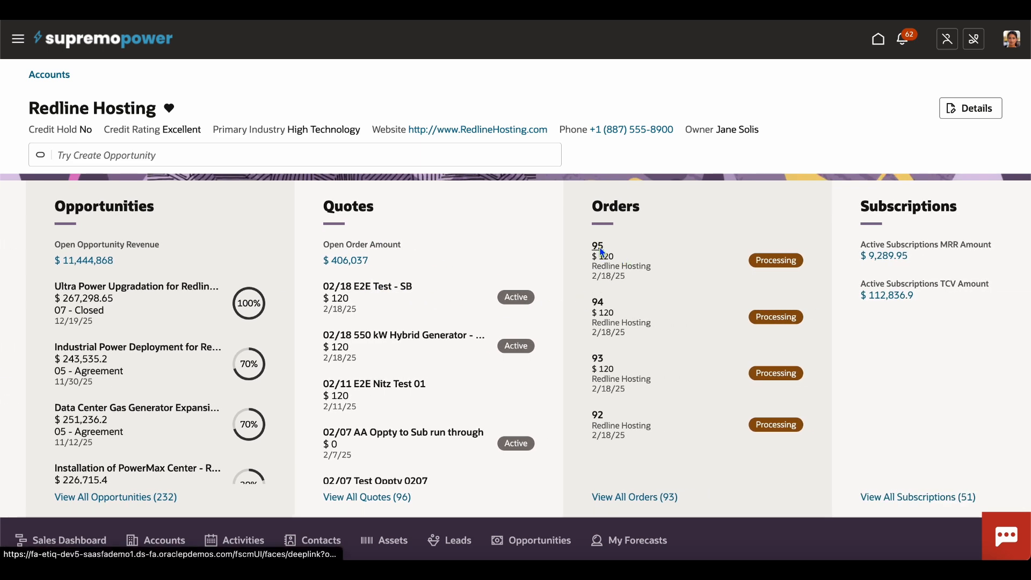
left_click(602, 251)
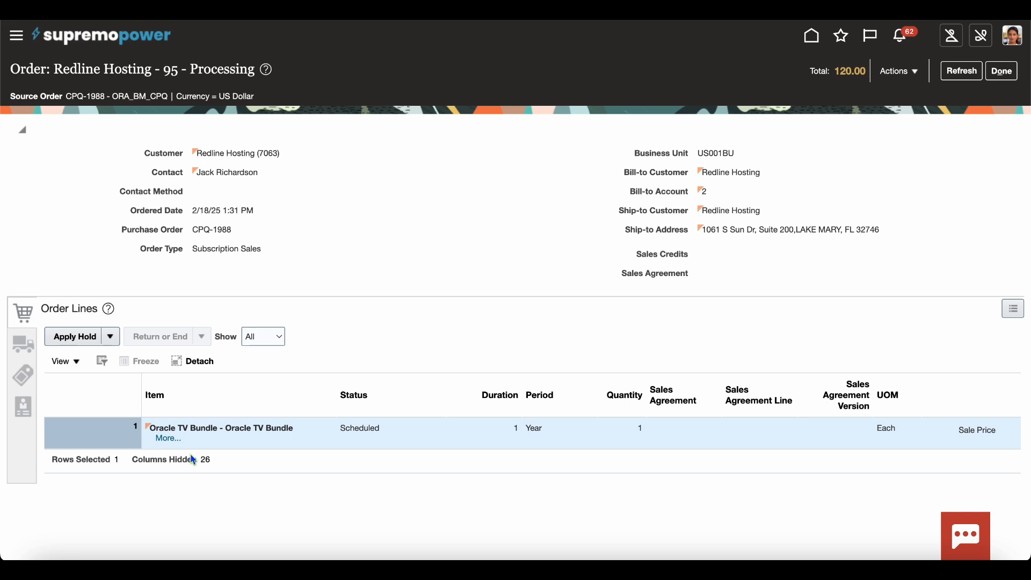
Step: Switch the order to its fulfillment view and check the task progress in the Oracle TV Bundle line's orchestration process, refreshing it before returning
left_click(910, 71)
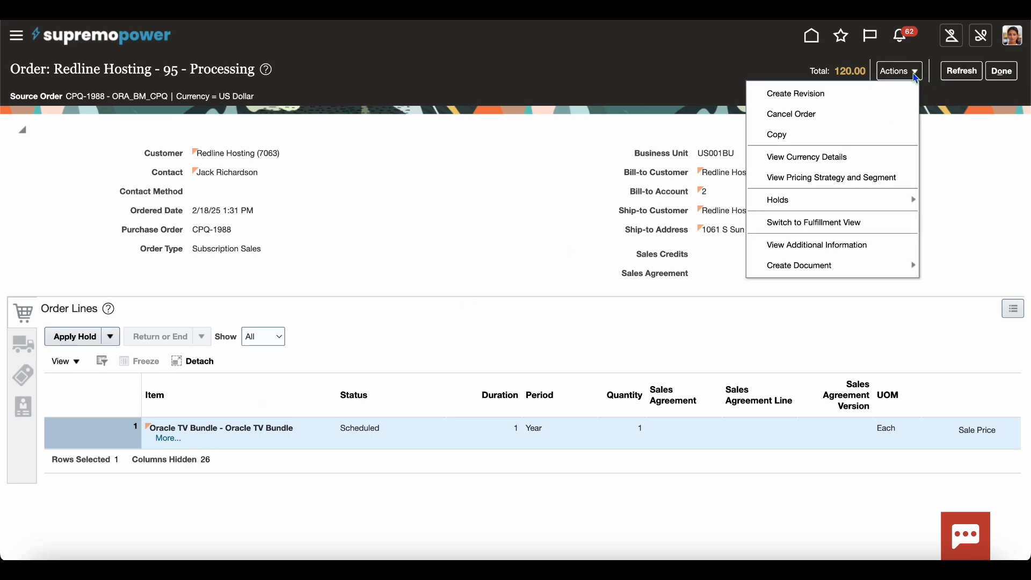
left_click(838, 226)
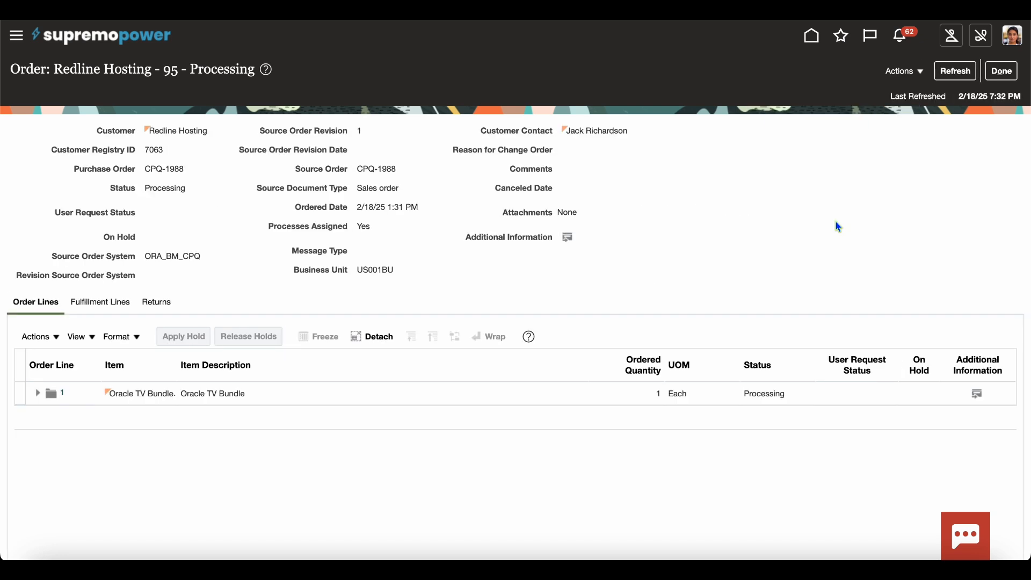
left_click(90, 303)
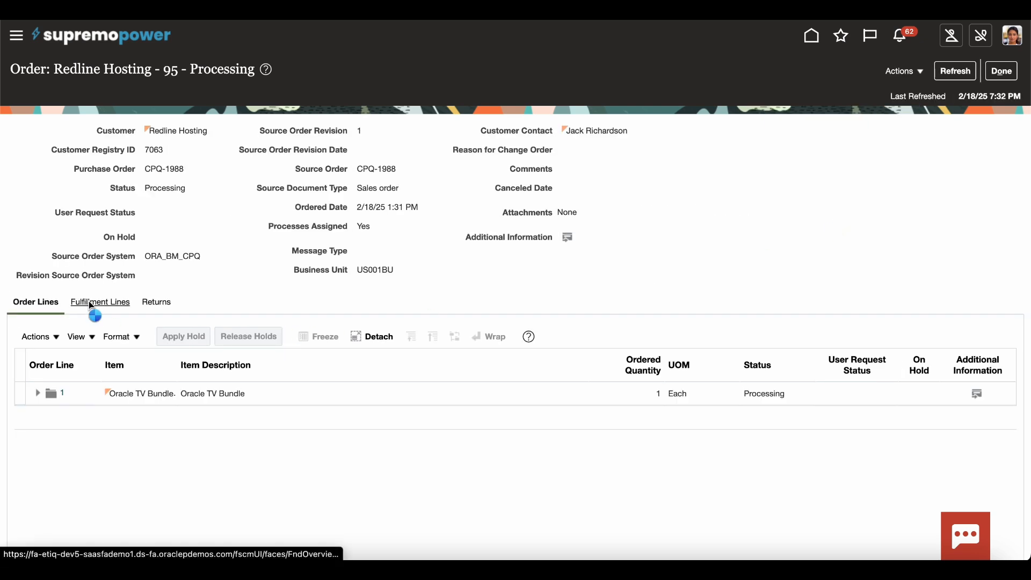
left_click(937, 419)
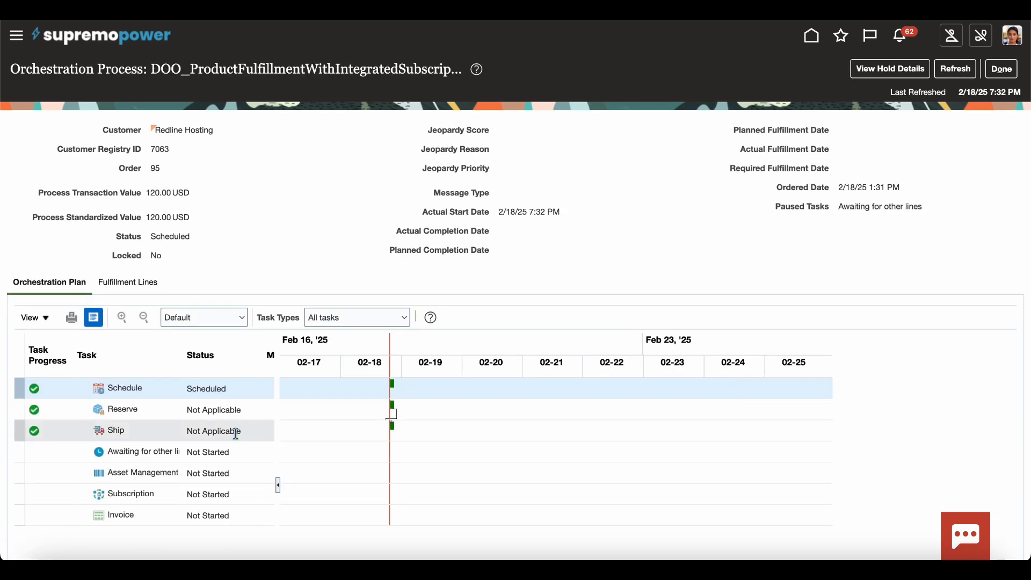
left_click(958, 74)
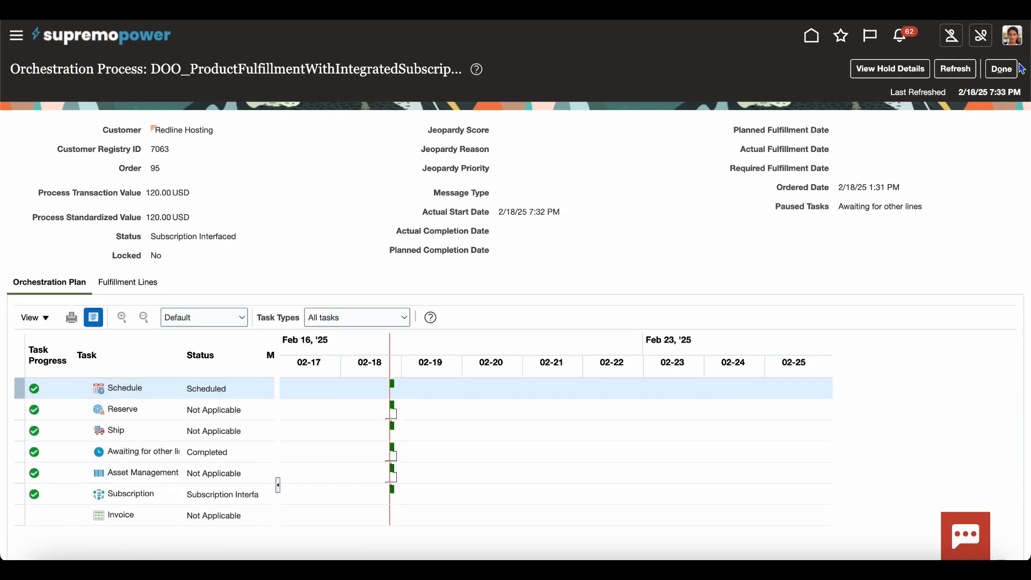
left_click(1002, 69)
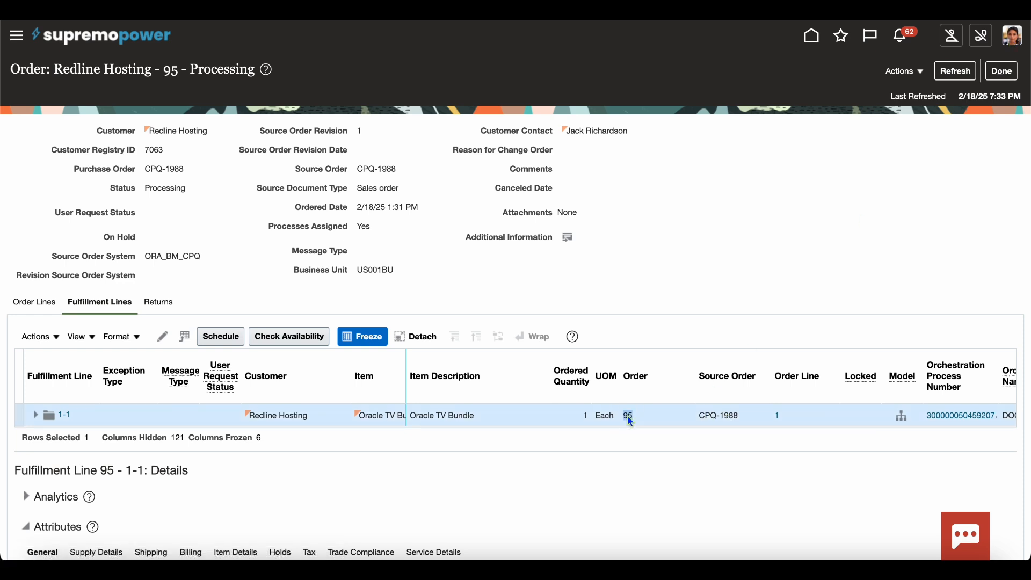
Step: Sign out of the current session and sign back in with the sales administrator's user ID and password
left_click(1015, 37)
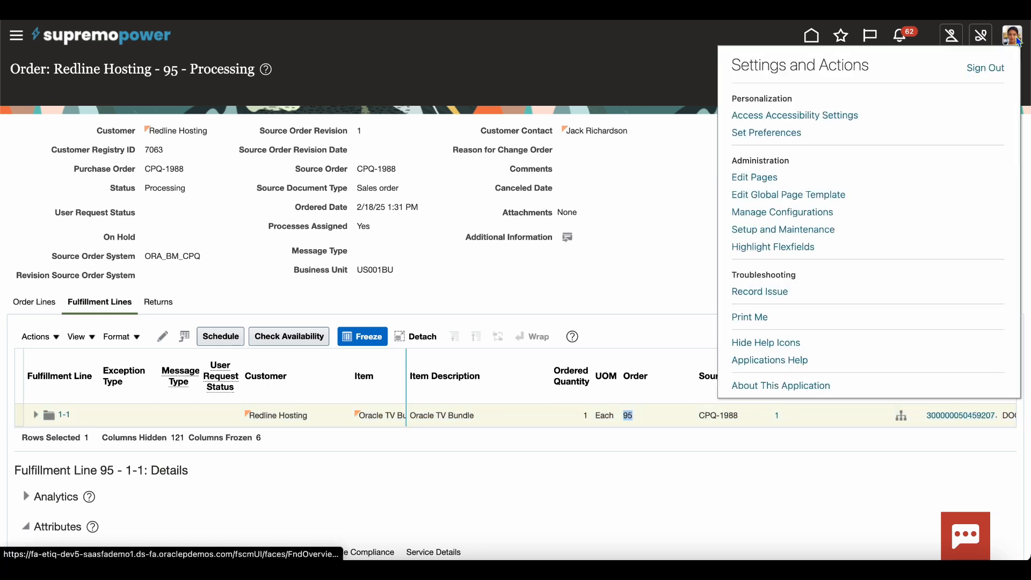
left_click(985, 69)
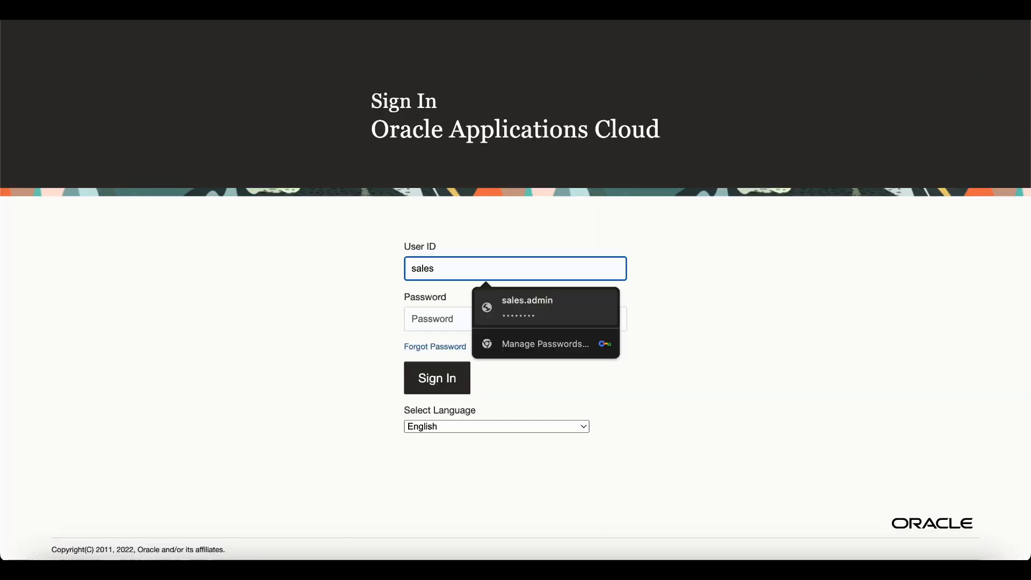
left_click(513, 293)
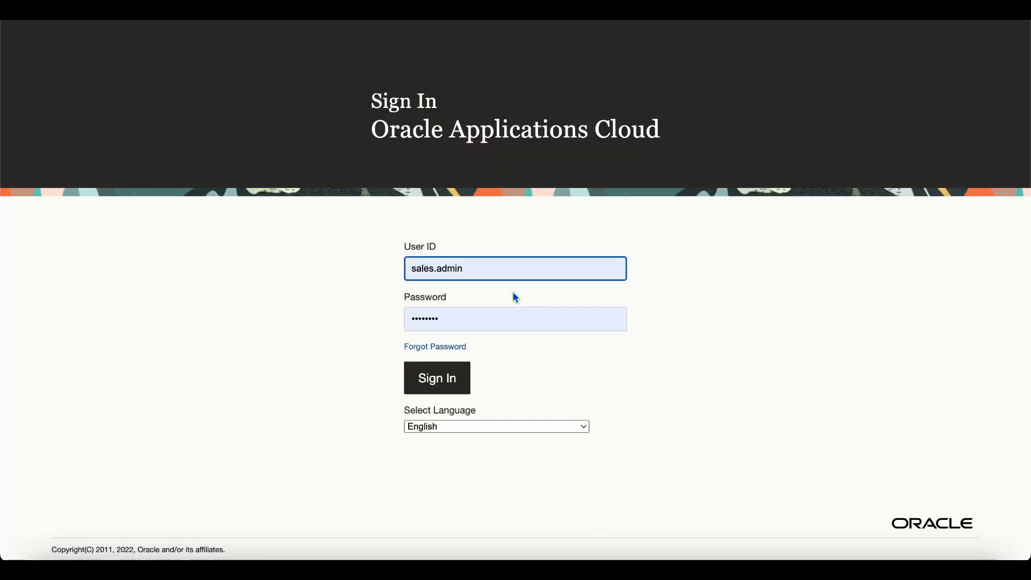
left_click(454, 379)
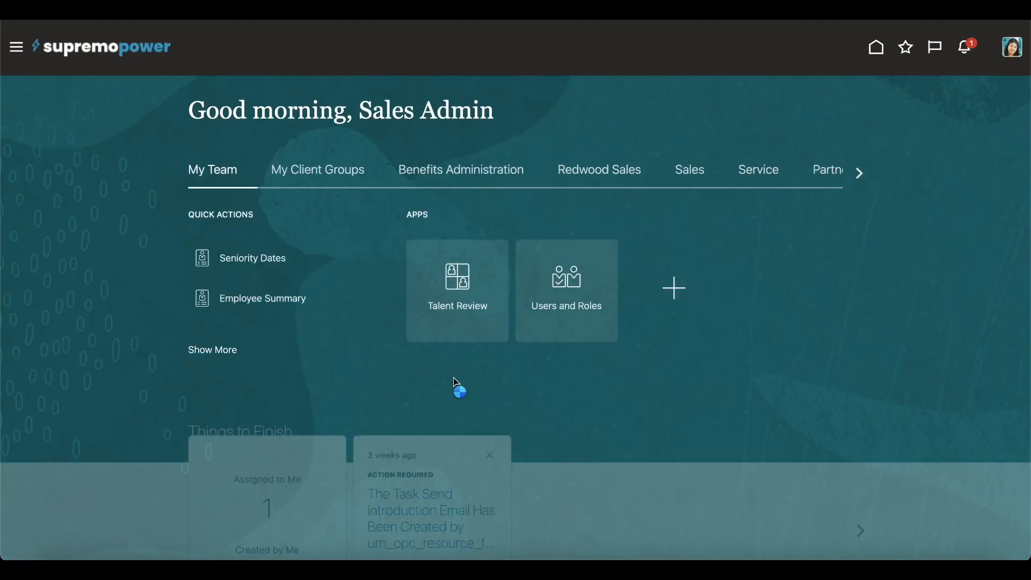
Step: Open the Reprocess Order Management Transactions task in Subscription Management
left_click(16, 47)
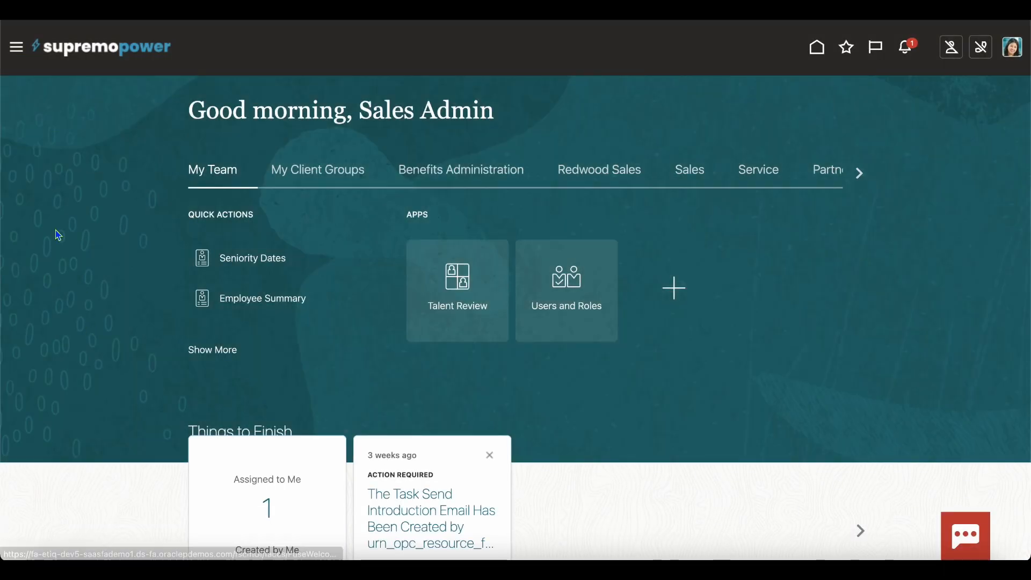
left_click(14, 53)
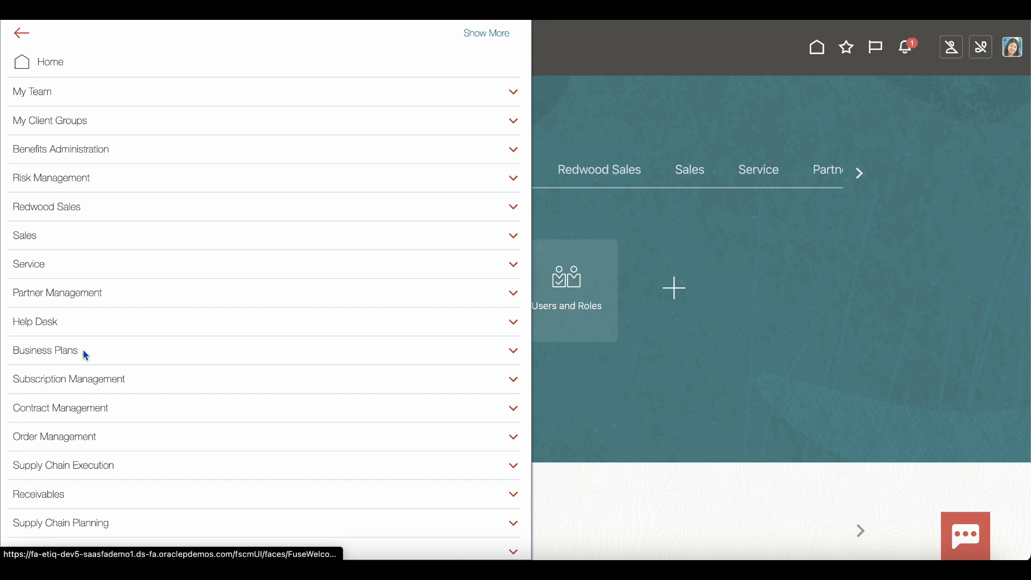
left_click(73, 379)
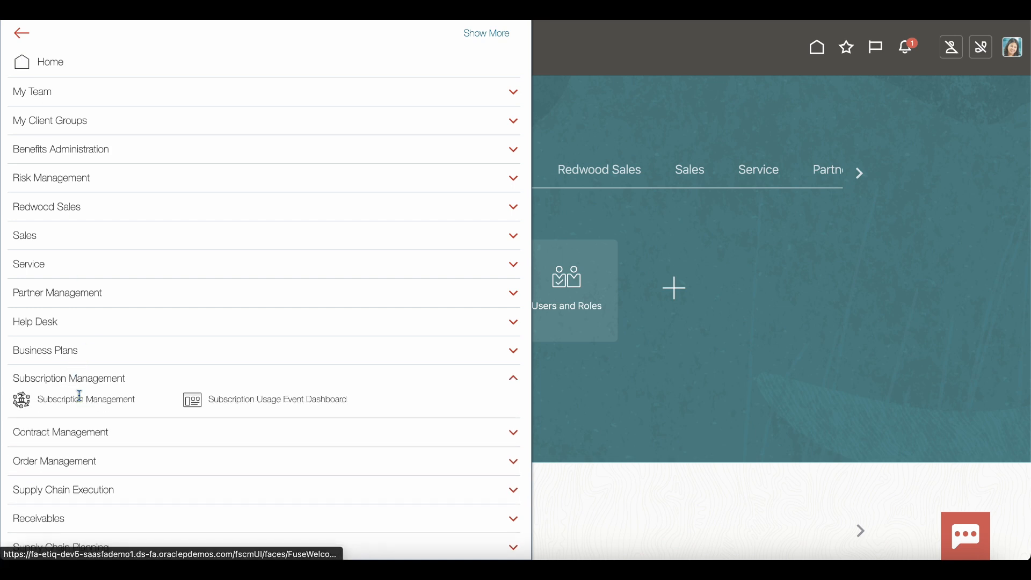
left_click(80, 398)
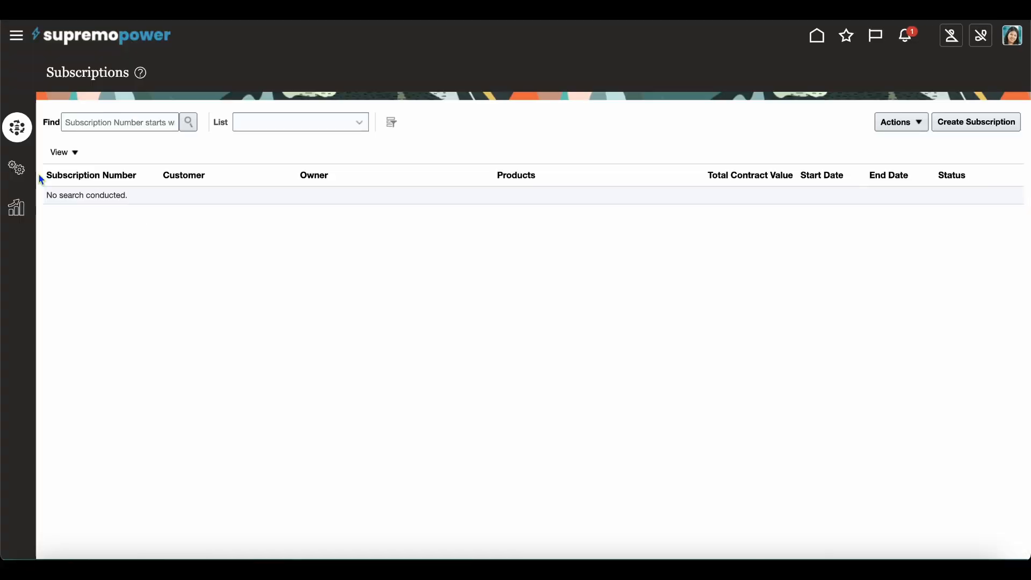
left_click(17, 168)
scroll(226, 333, "down", 3)
left_click(179, 376)
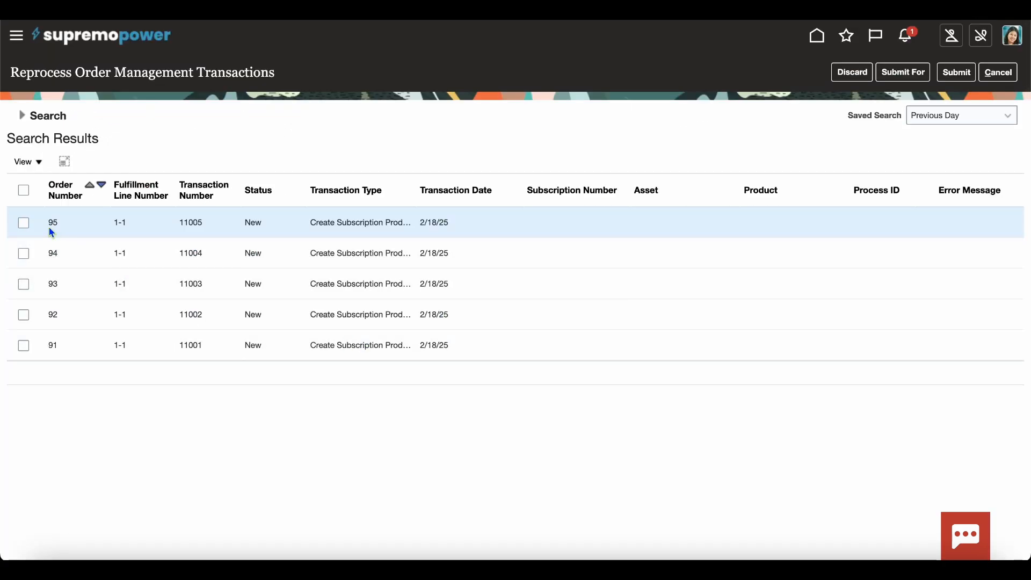
Step: Submit the newest order's subscription transaction for reprocessing and acknowledge the submitted process
left_click(24, 222)
left_click(962, 79)
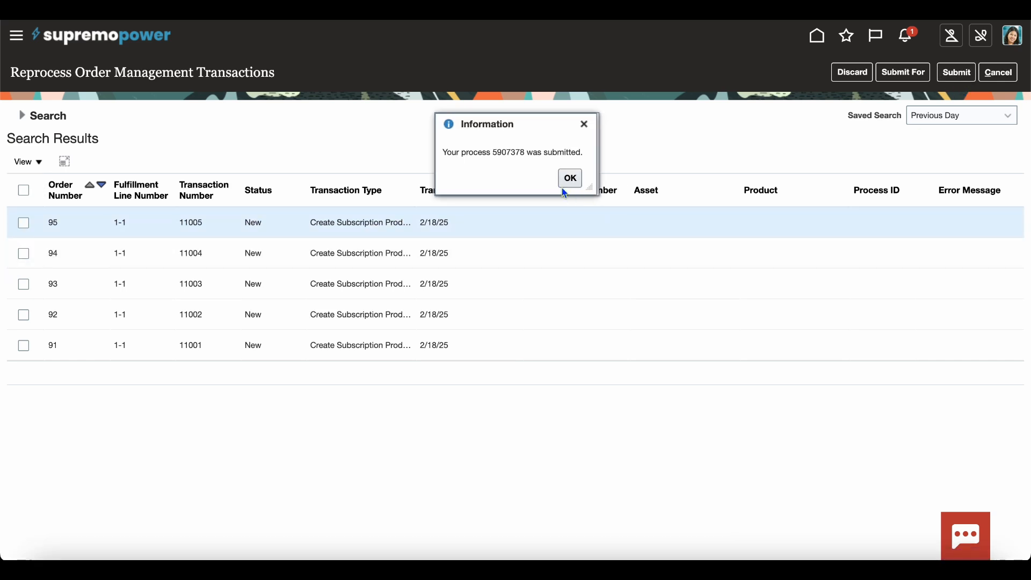
double_click(497, 153)
left_click(582, 181)
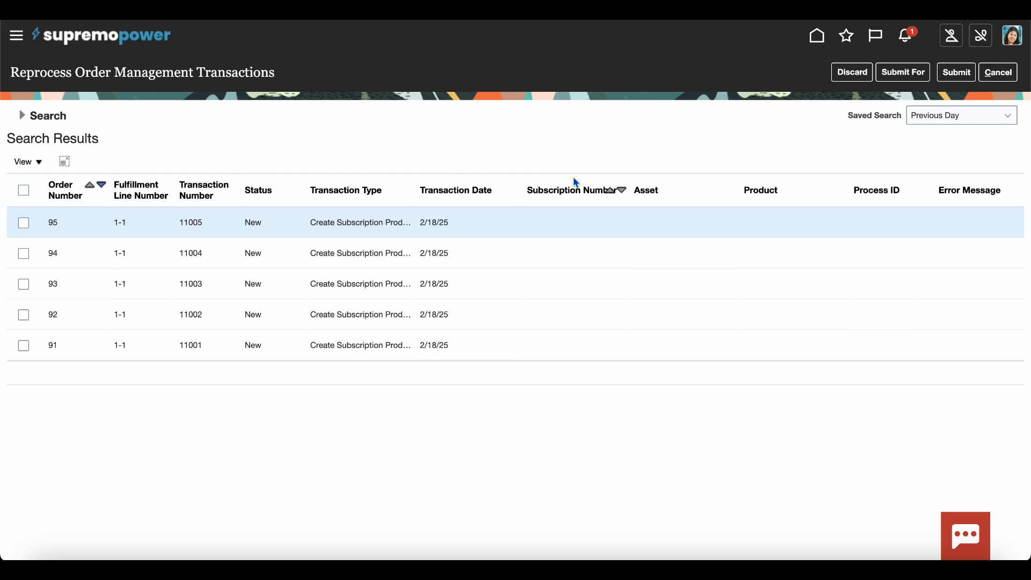
Step: Rerun the transaction search until the submitted transaction is processed, to obtain its subscription number
left_click(28, 117)
left_click(810, 248)
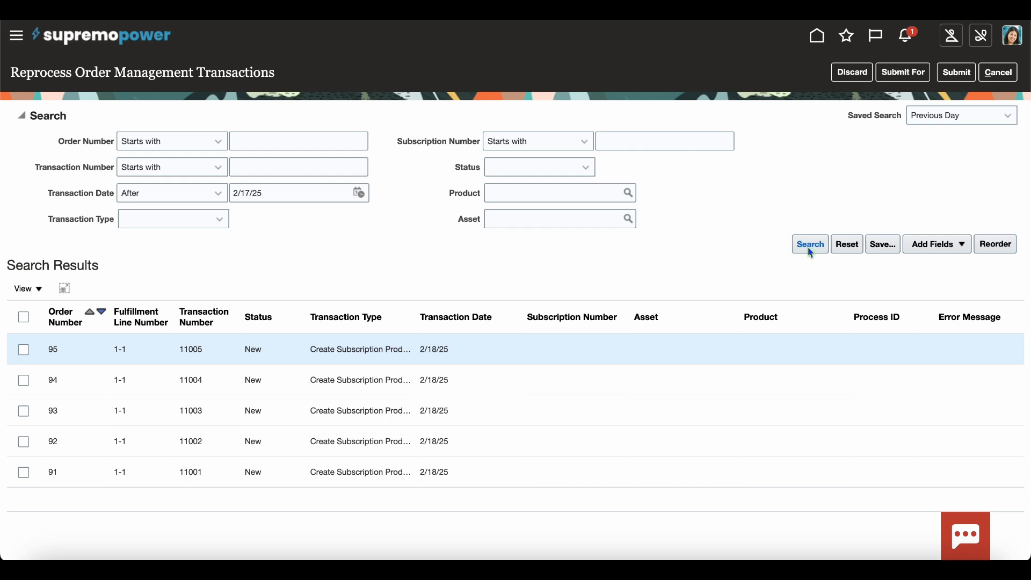
left_click(810, 249)
left_click(810, 251)
left_click(808, 248)
left_click(808, 246)
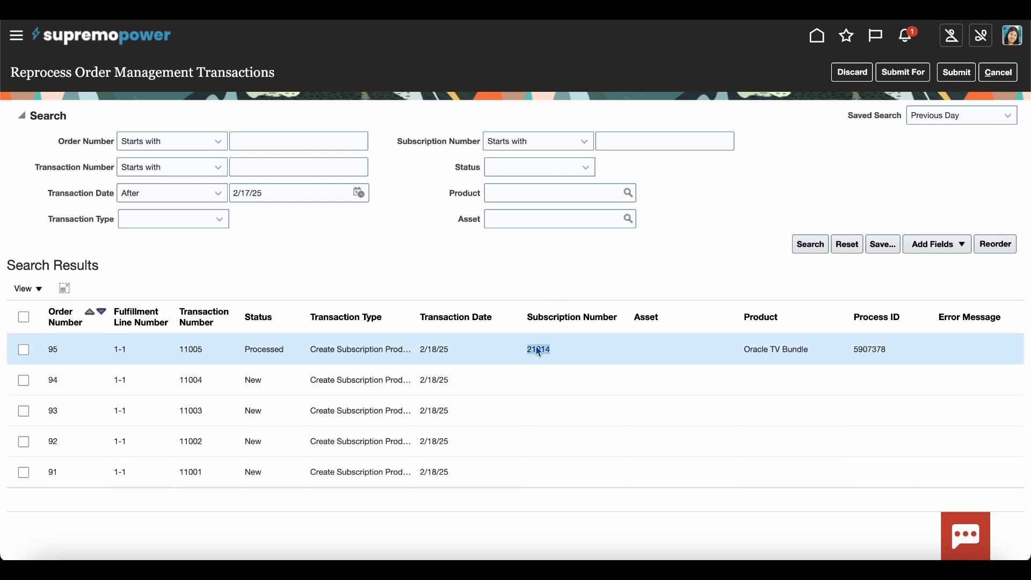
Step: Return to Subscription Management, search by the generated subscription number and open the Redline Hosting subscription
left_click(16, 37)
left_click(66, 401)
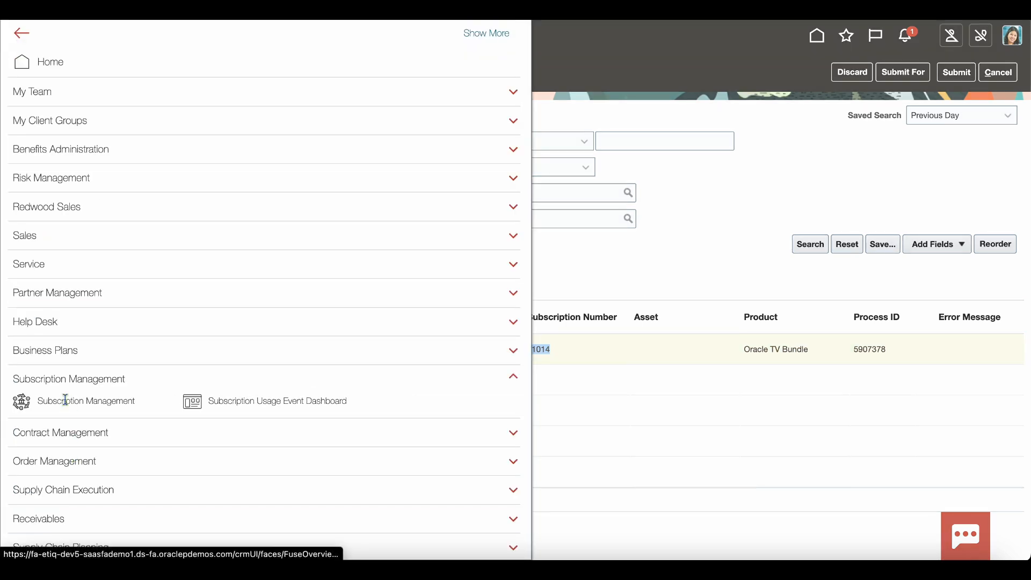
left_click(251, 129)
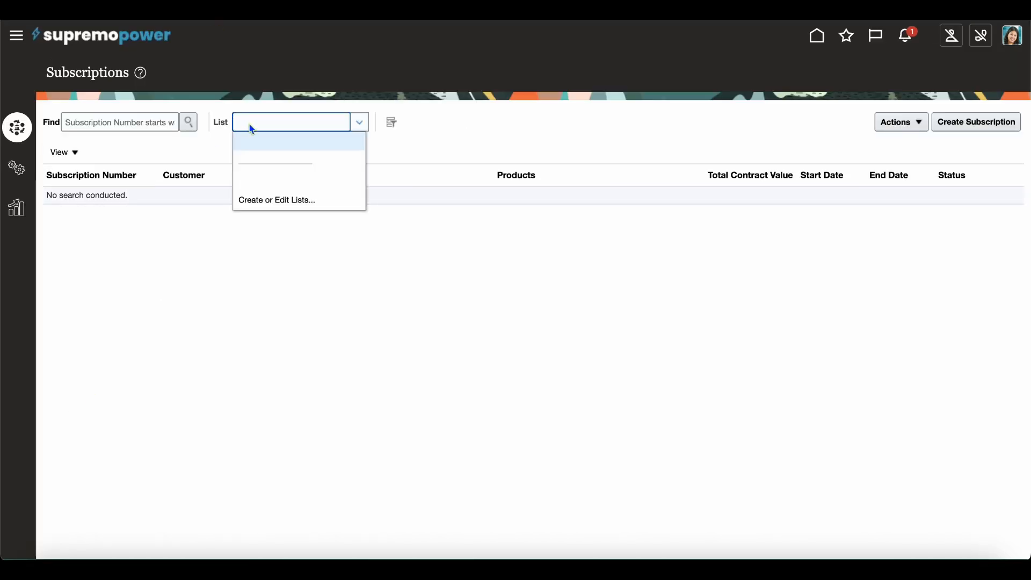
left_click(111, 119)
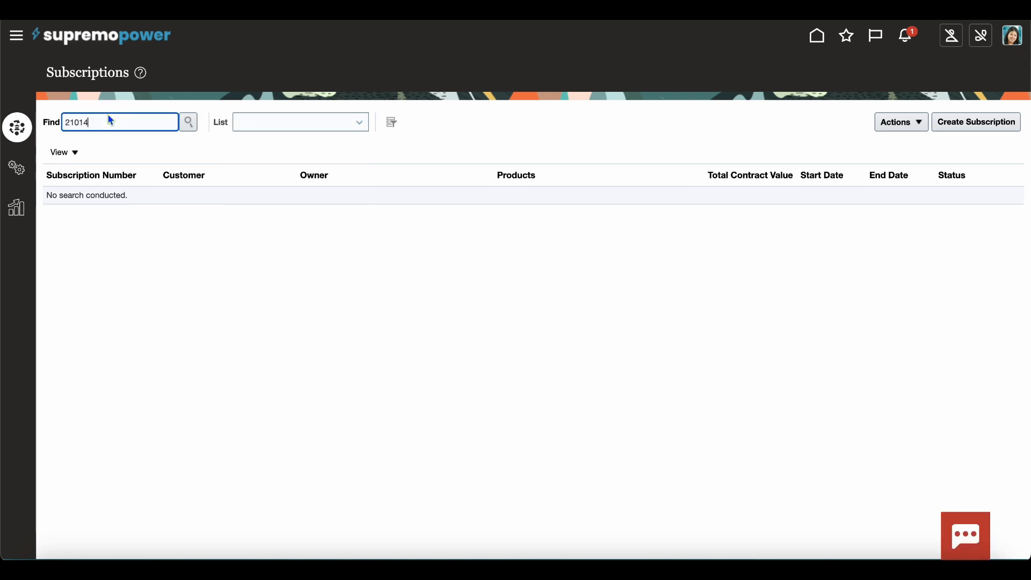
left_click(189, 122)
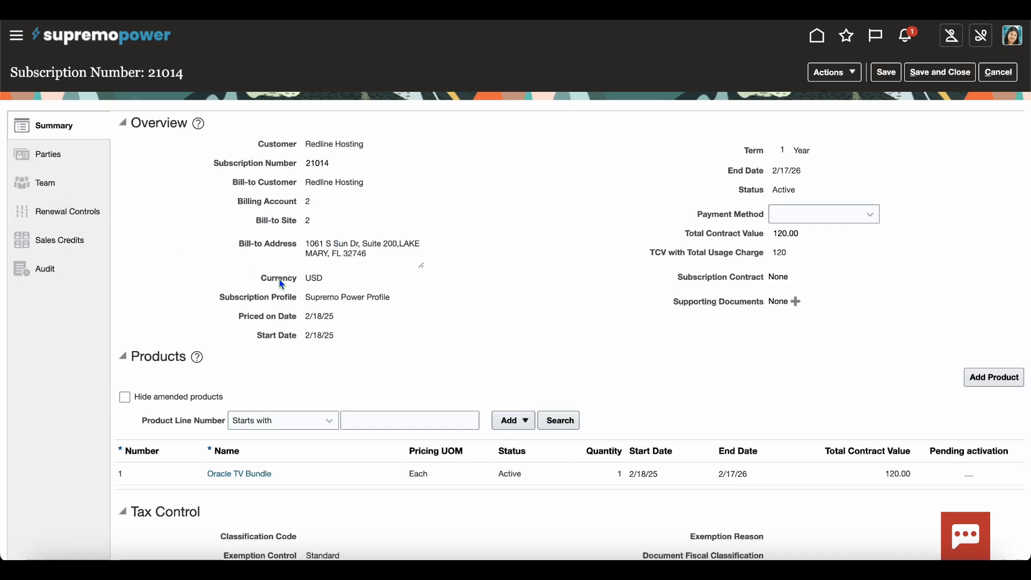
Step: Review the subscription's overview and products, and examine the Oracle TV Bundle product's summary, pricing terms and billing summary
scroll(281, 284, "down", 3)
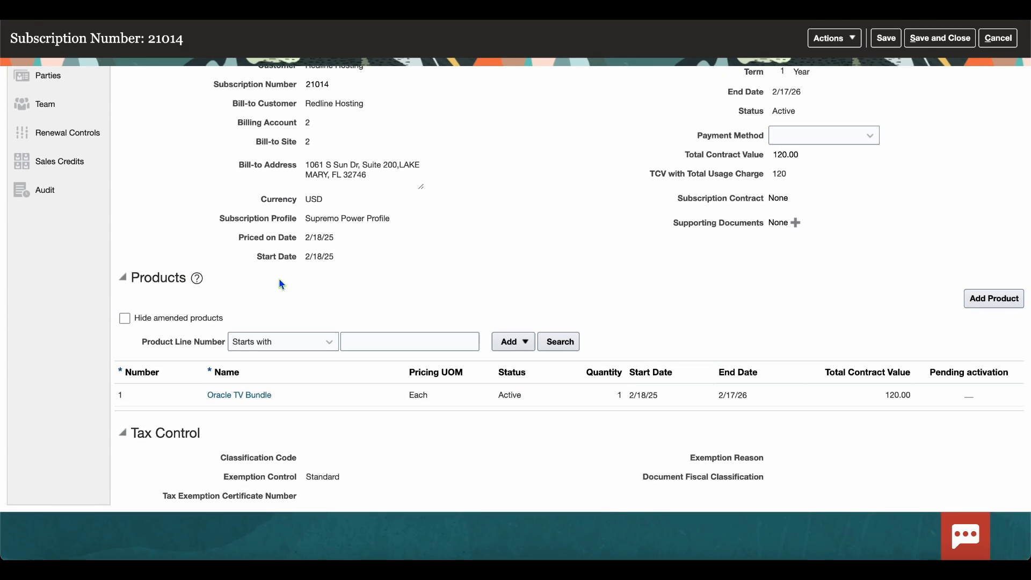
scroll(279, 283, "up", 3)
left_click(237, 474)
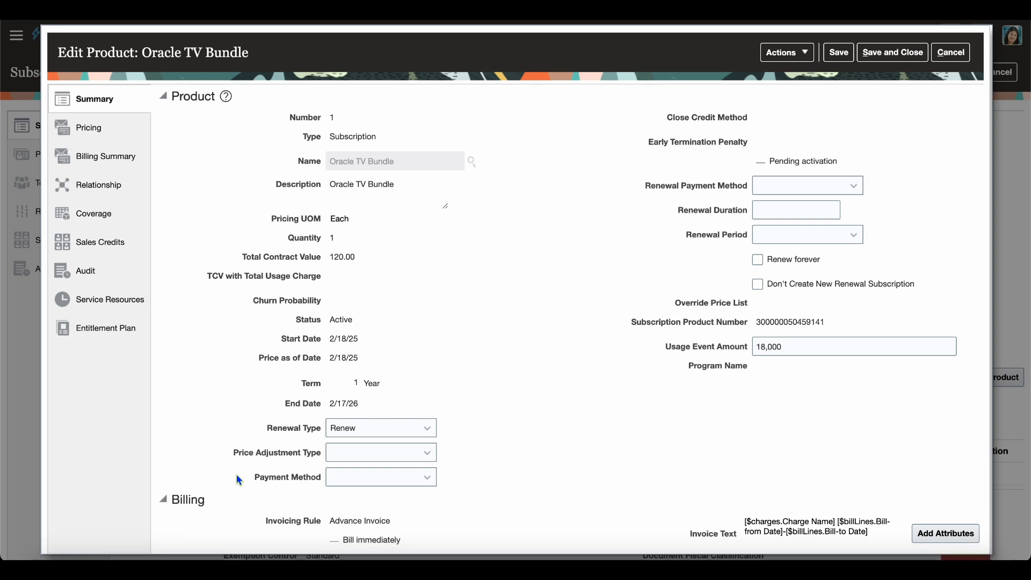
left_click(114, 129)
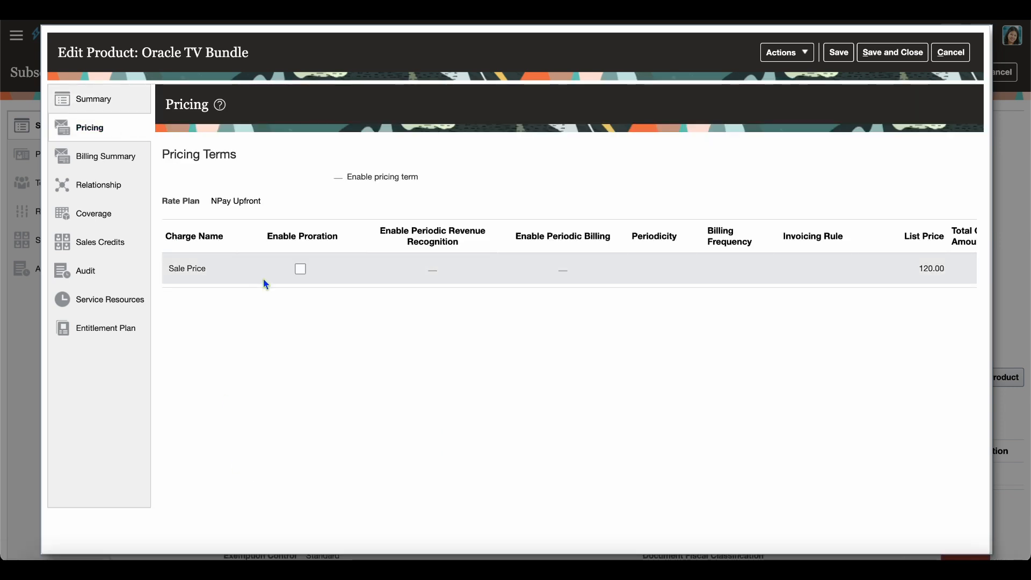
left_click(113, 152)
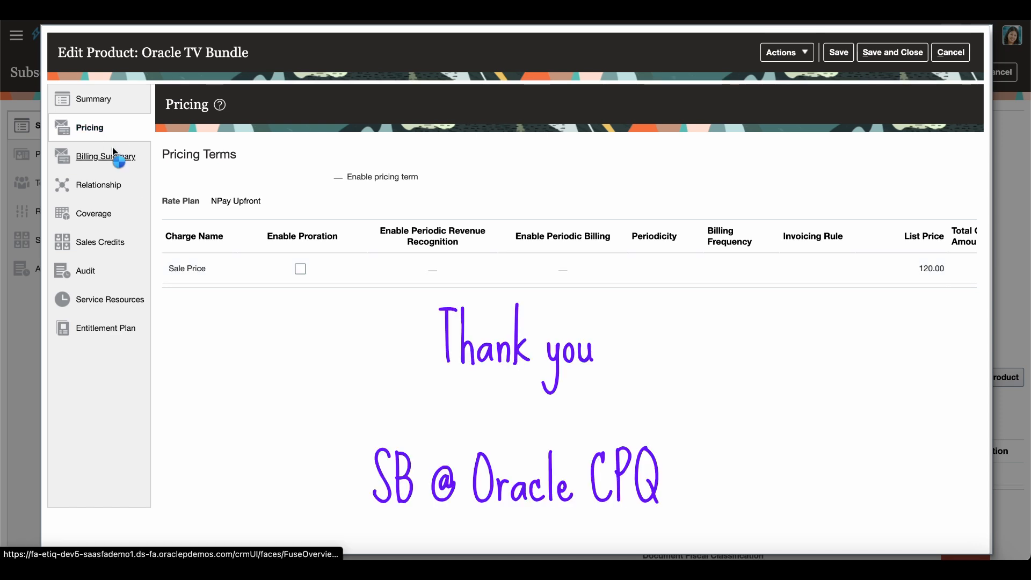